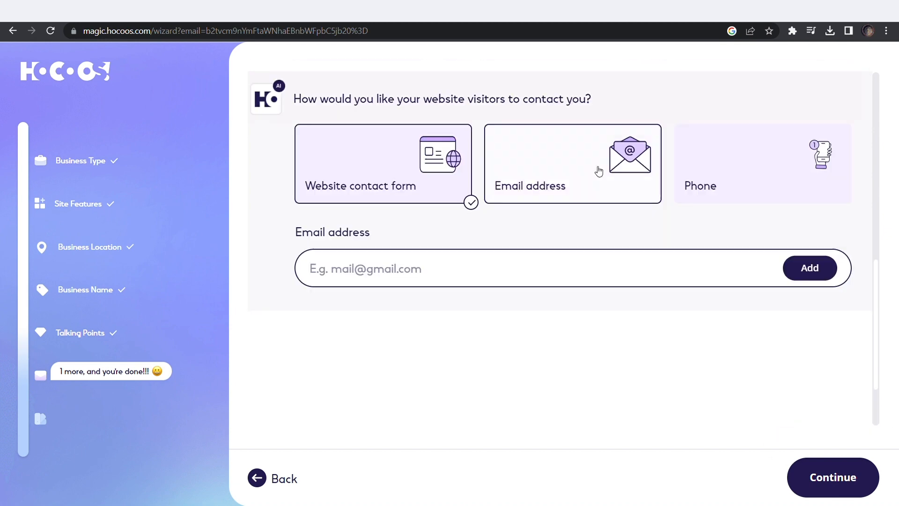
# Add a visitor contact email address alongside the contact form and continue to styles
pyautogui.click(810, 268)
pyautogui.click(835, 478)
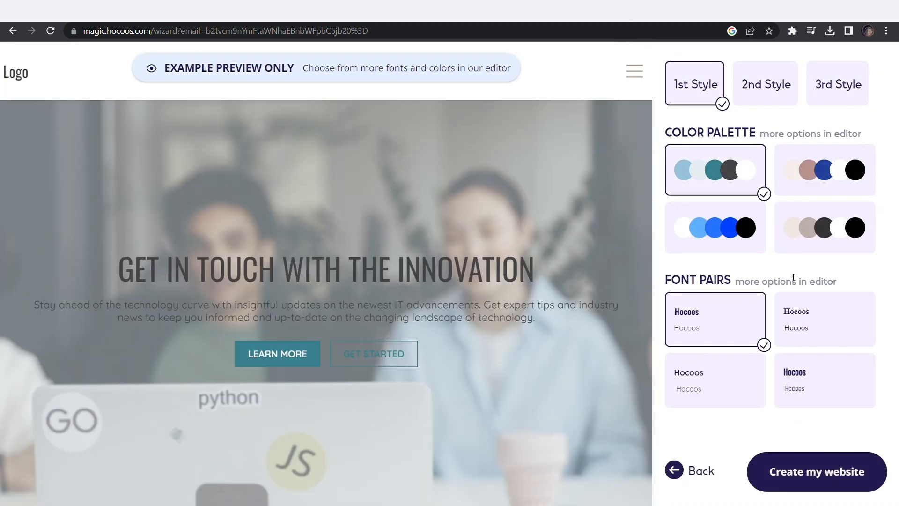
# Compare the 2nd and 3rd styles, then create the site with the 1st style, blue palette and second font pair
pyautogui.click(792, 99)
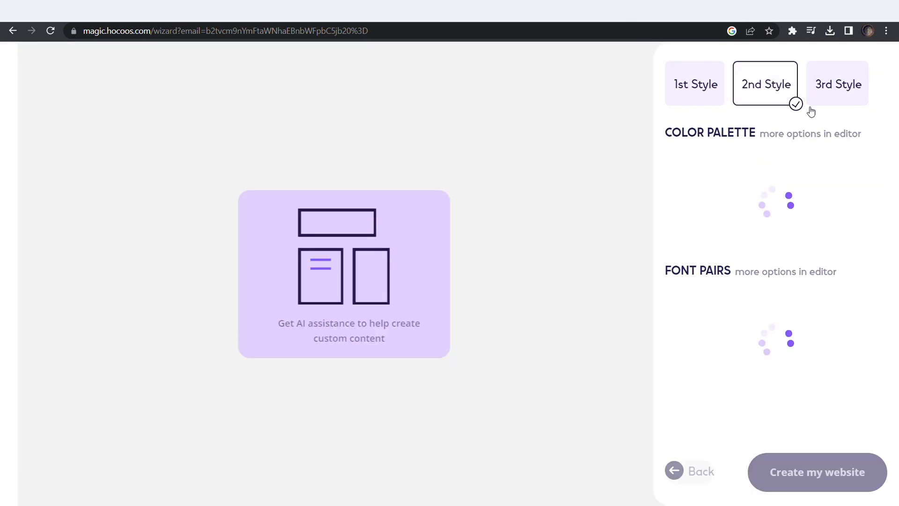
pyautogui.click(823, 100)
pyautogui.click(703, 91)
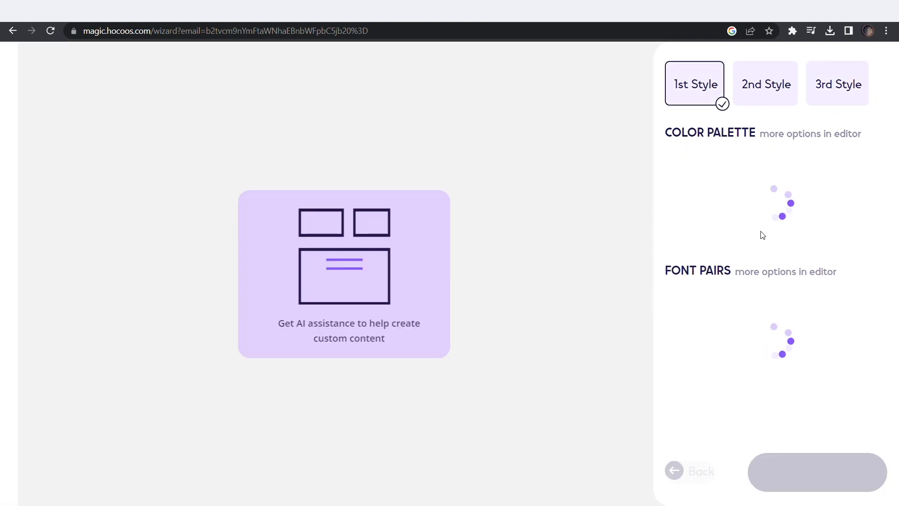
pyautogui.click(808, 238)
pyautogui.click(806, 323)
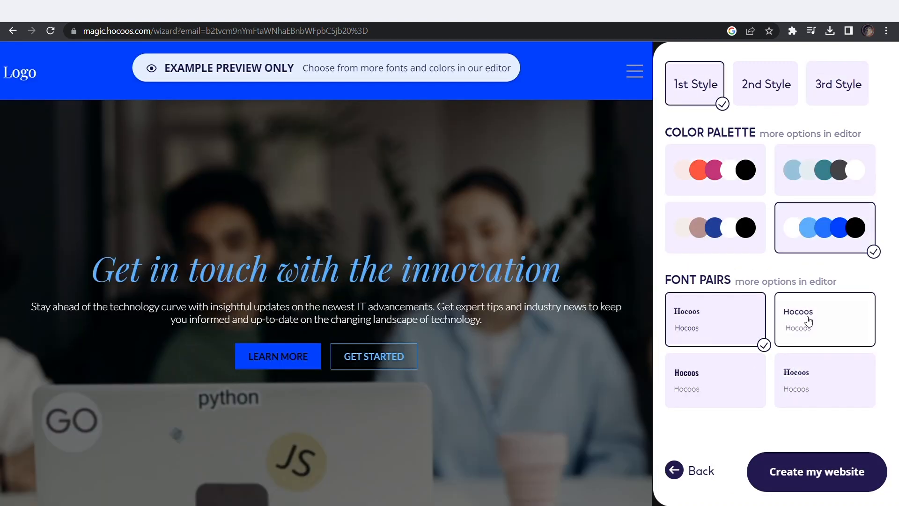
pyautogui.click(789, 489)
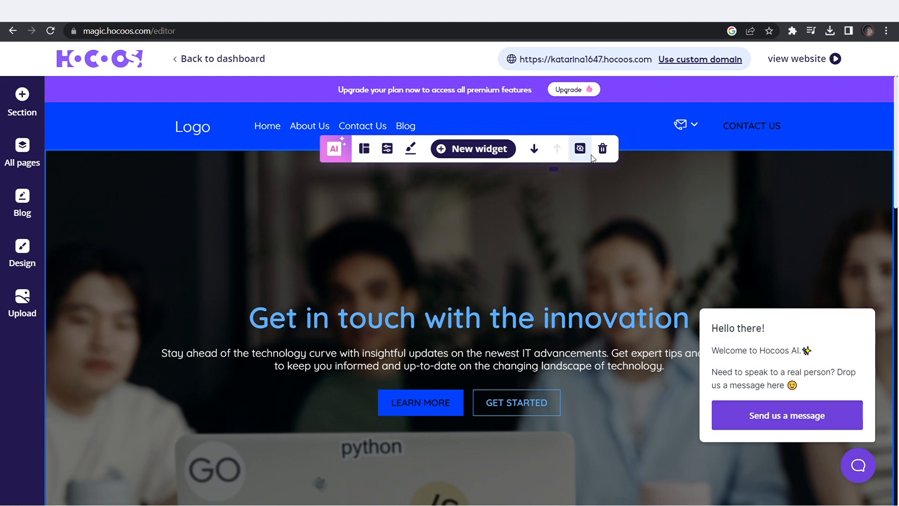
# Replace the first blog post's photo with the sci-fi corridor image from uploaded files
pyautogui.scroll(-10, 292, 356)
pyautogui.click(290, 359)
pyautogui.click(176, 383)
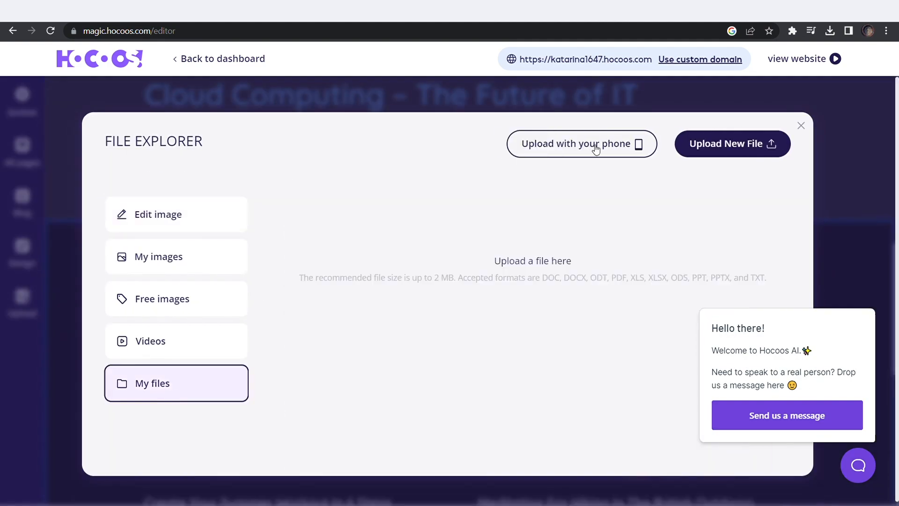
pyautogui.click(199, 267)
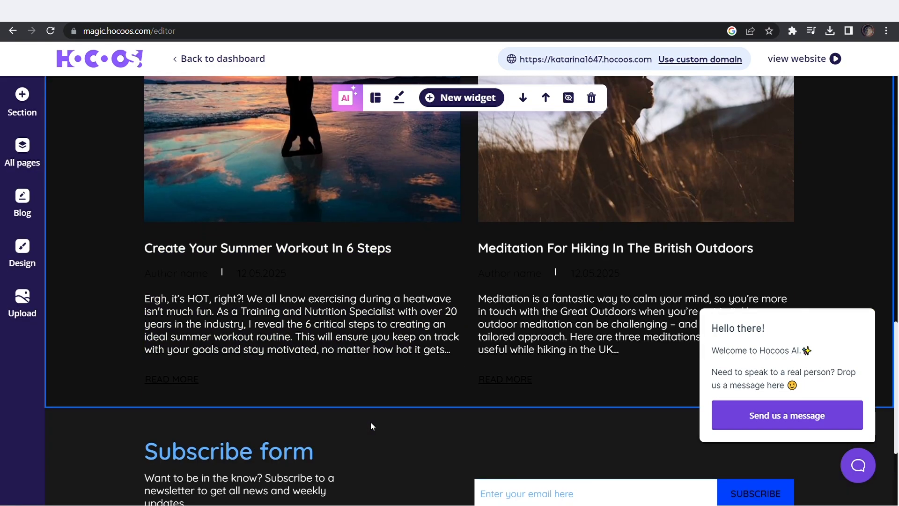
pyautogui.scroll(3, 372, 425)
pyautogui.scroll(-3, 627, 251)
# Open the first post's excerpt text for editing and look at its colour options
pyautogui.click(317, 344)
pyautogui.scroll(3, 317, 345)
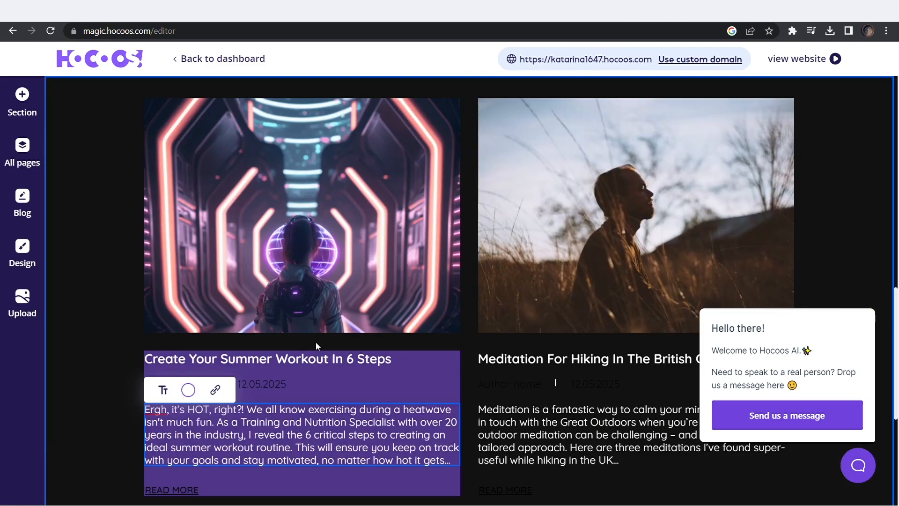
pyautogui.click(163, 390)
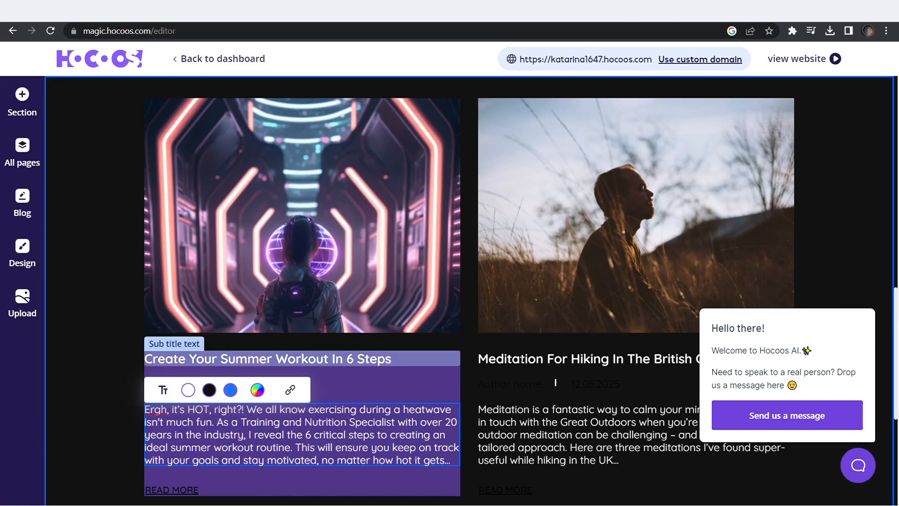
pyautogui.click(647, 338)
pyautogui.scroll(5, 647, 337)
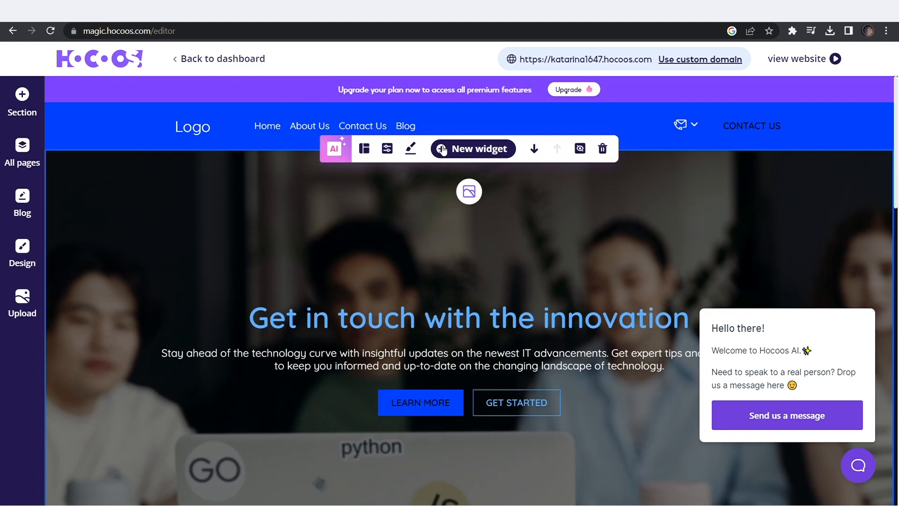
# Visit About Us from All pages, return to Home, and list the menu pages
pyautogui.click(22, 152)
pyautogui.click(113, 225)
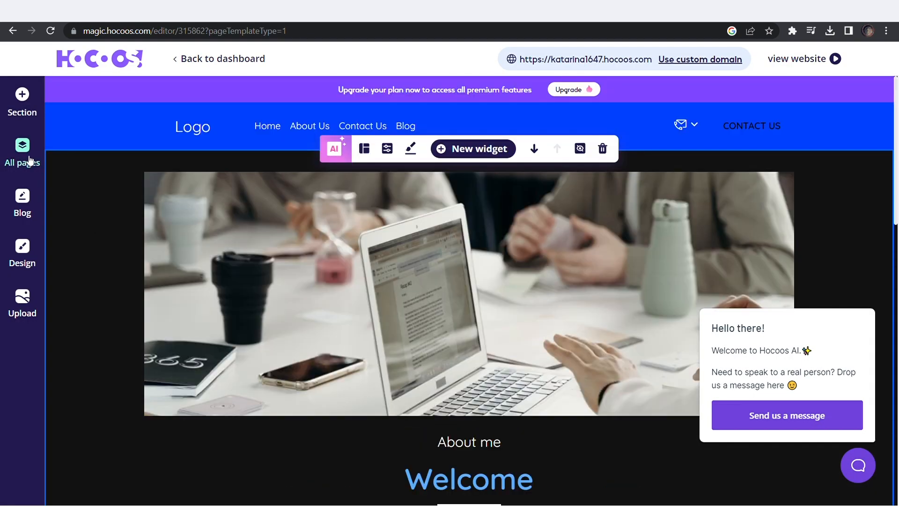
pyautogui.click(22, 162)
pyautogui.moveTo(98, 190)
pyautogui.click(245, 89)
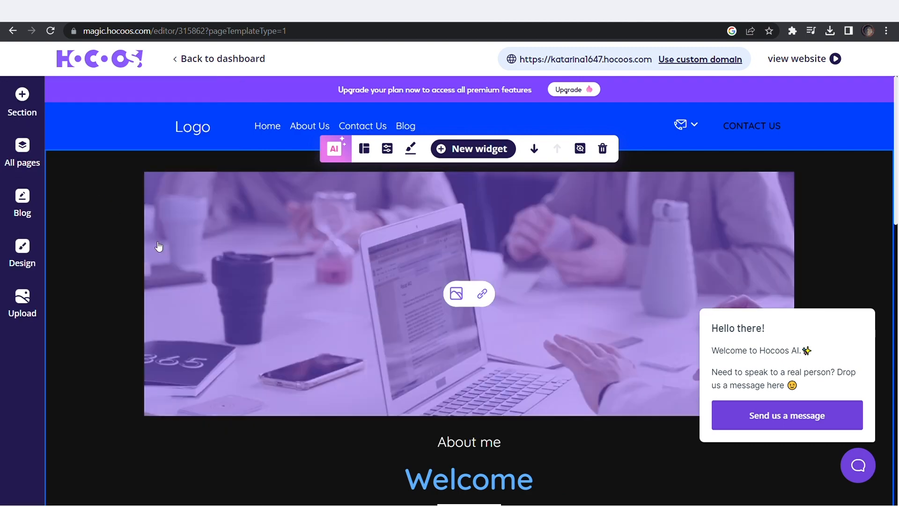
pyautogui.click(22, 157)
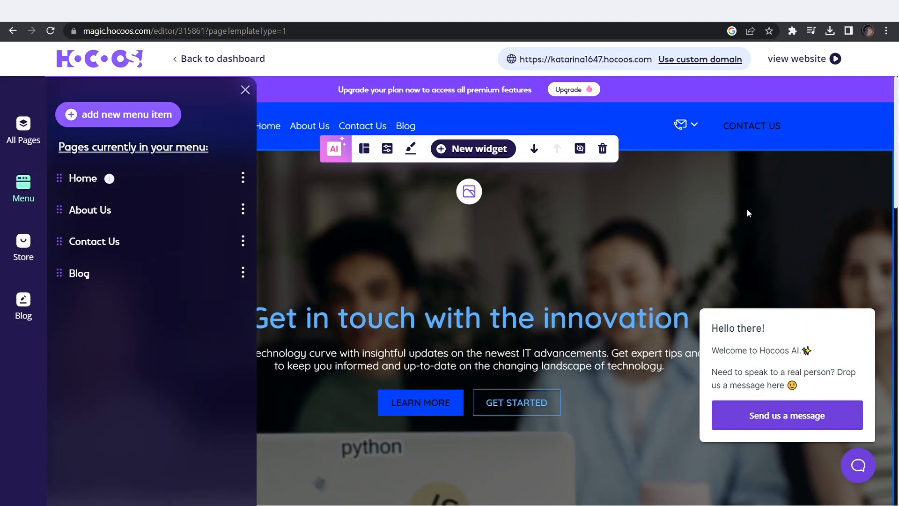
# Switch the header logo from text to the purple cube logo image from uploaded images
pyautogui.click(244, 89)
pyautogui.scroll(-3, 510, 184)
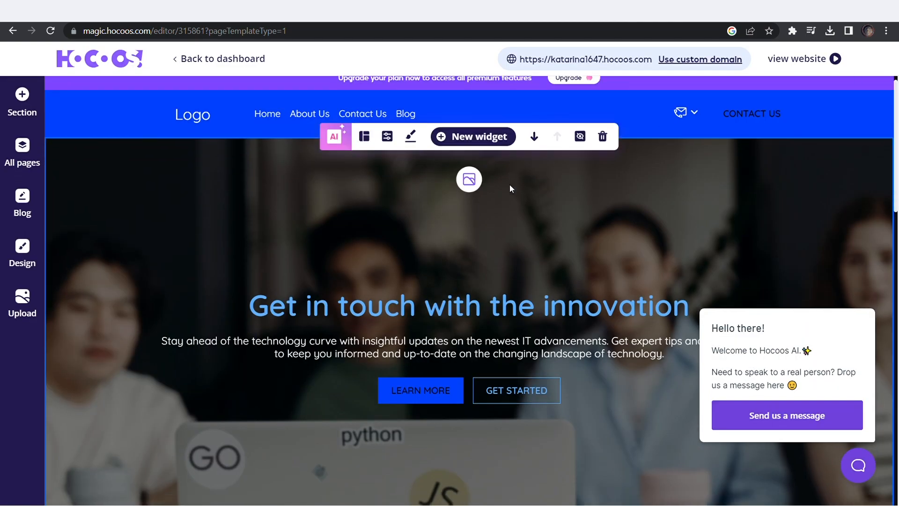
pyautogui.scroll(3, 480, 285)
pyautogui.click(204, 124)
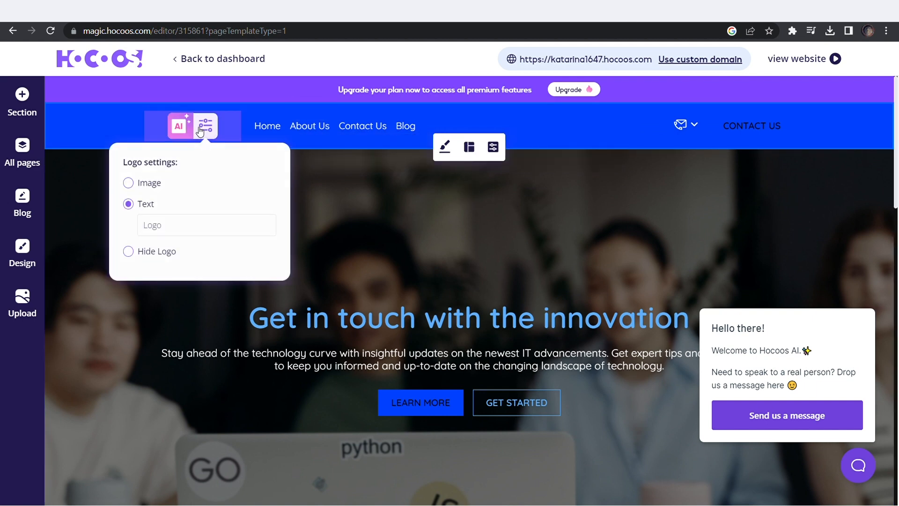
pyautogui.click(142, 189)
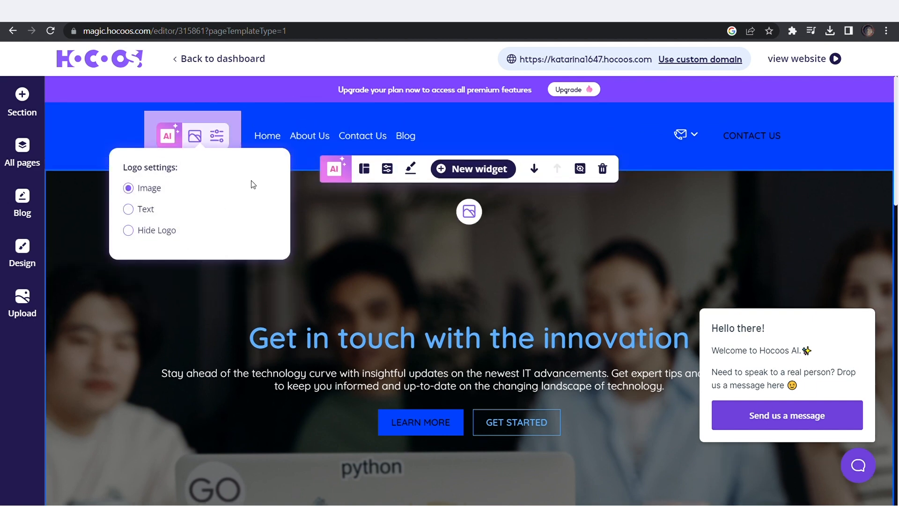
pyautogui.click(194, 137)
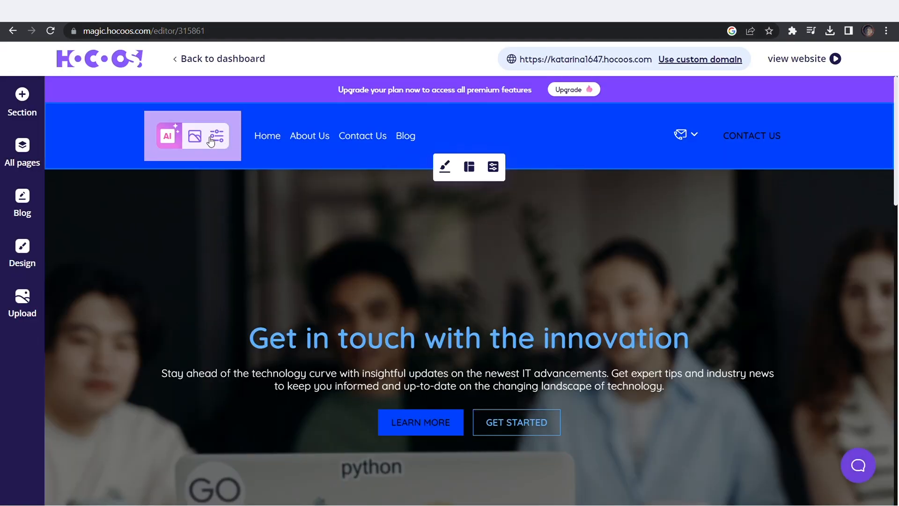
pyautogui.click(197, 137)
pyautogui.click(334, 234)
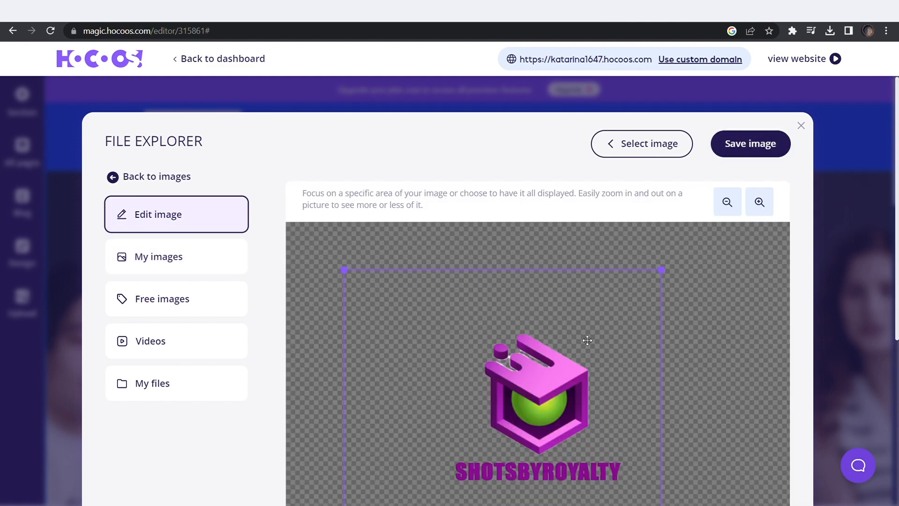
pyautogui.scroll(-3, 868, 270)
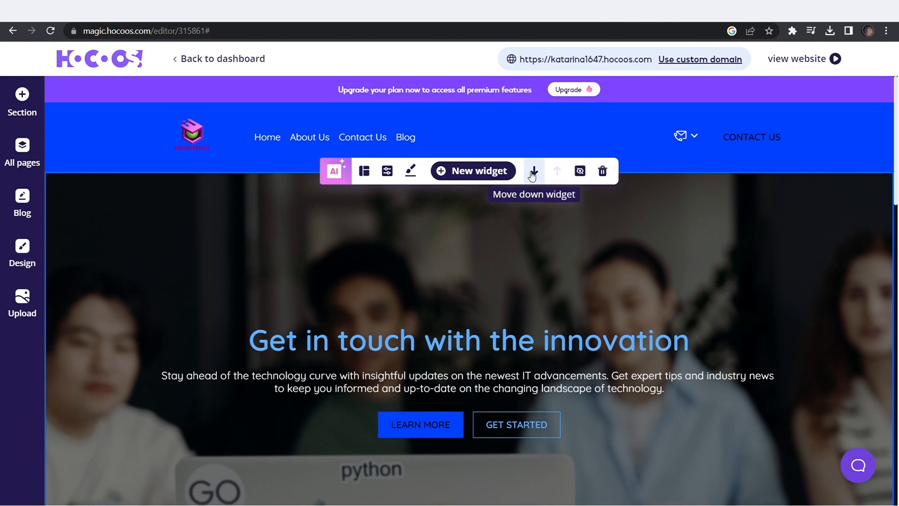
pyautogui.click(480, 177)
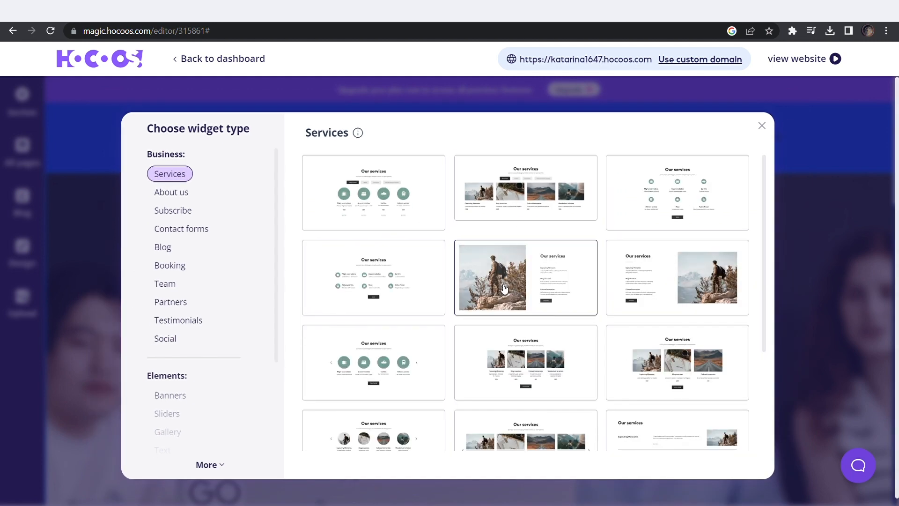
# Close the widget chooser and review the Connect Existing Domain and Buy Domain options
pyautogui.scroll(-3, 176, 193)
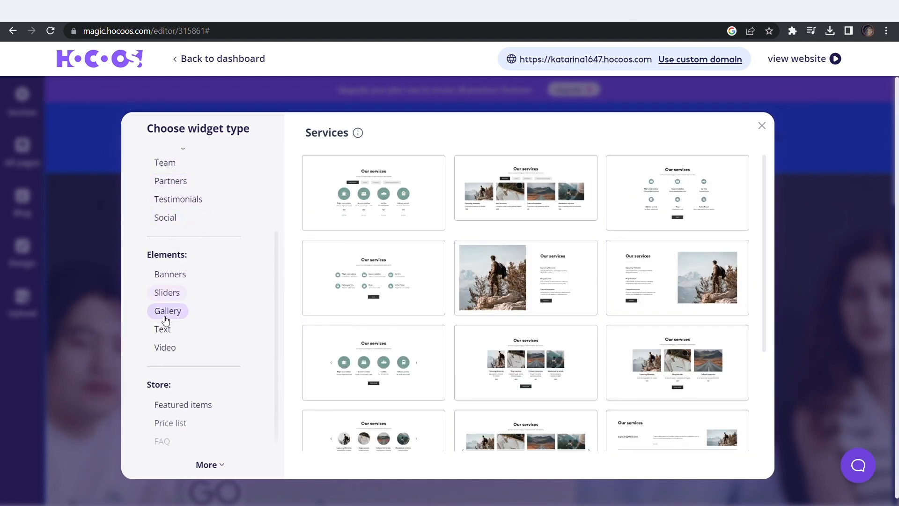
pyautogui.scroll(2, 203, 323)
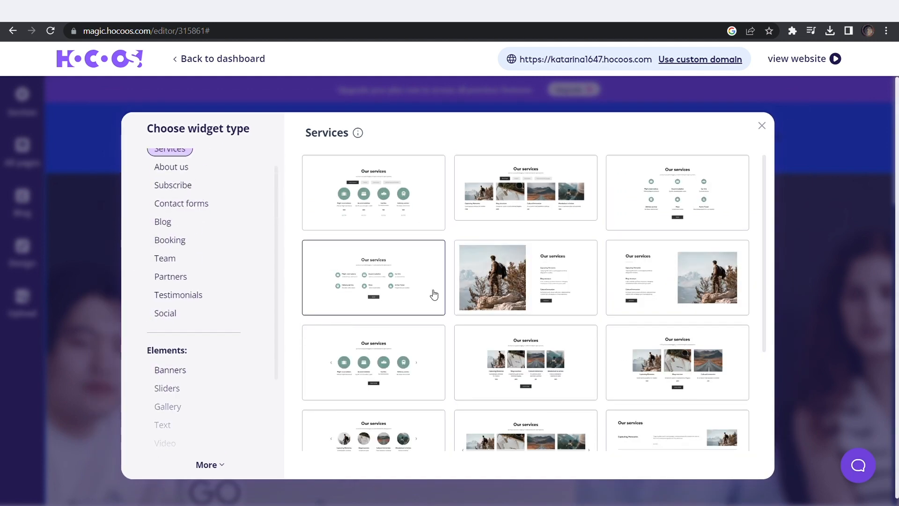
pyautogui.click(762, 126)
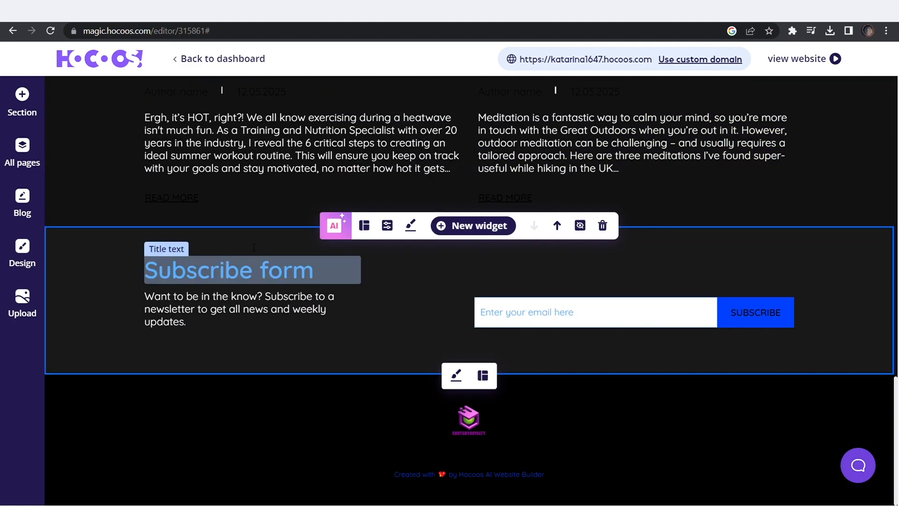
pyautogui.click(22, 201)
pyautogui.scroll(-1, 389, 252)
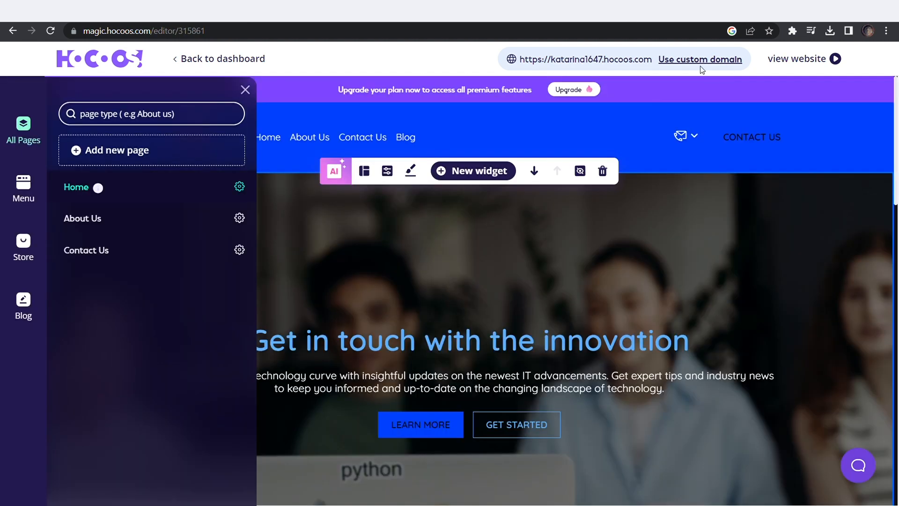
pyautogui.click(677, 65)
pyautogui.click(284, 232)
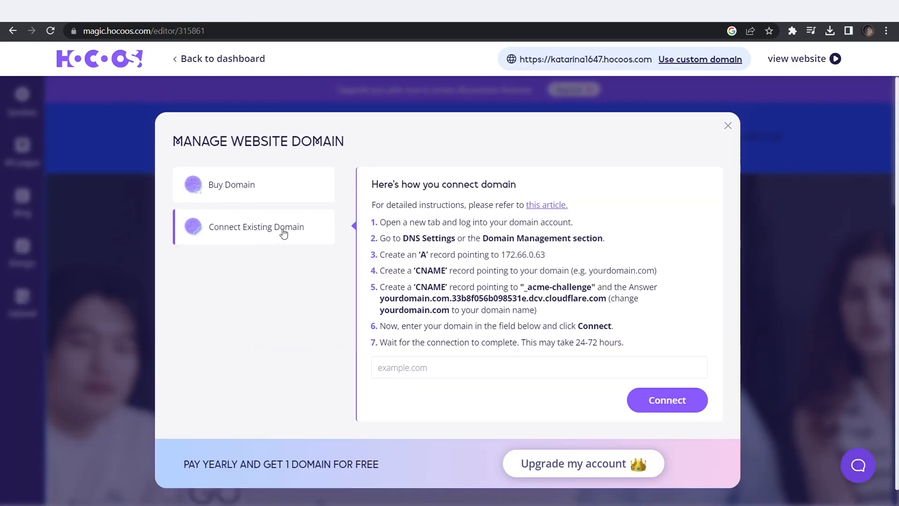
pyautogui.click(260, 184)
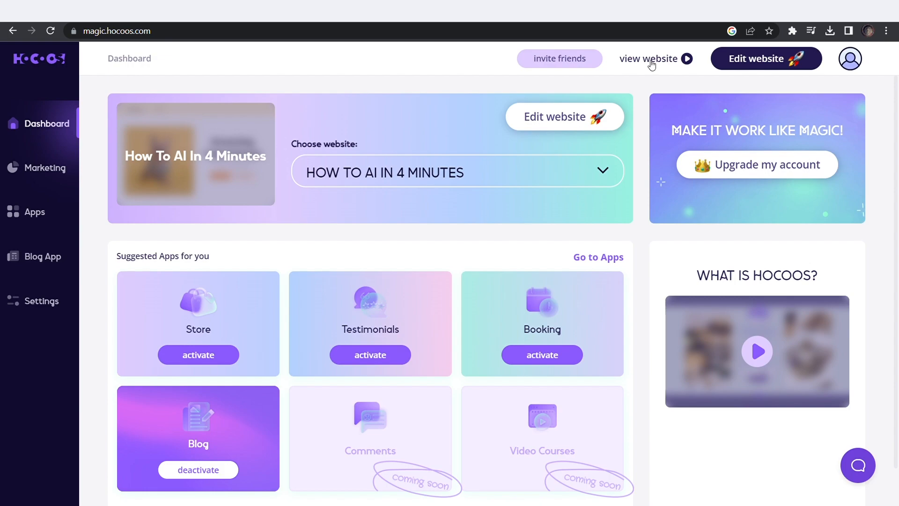
# View the published blog site, then open Leia's website from the 'leia ai' search results
pyautogui.click(652, 64)
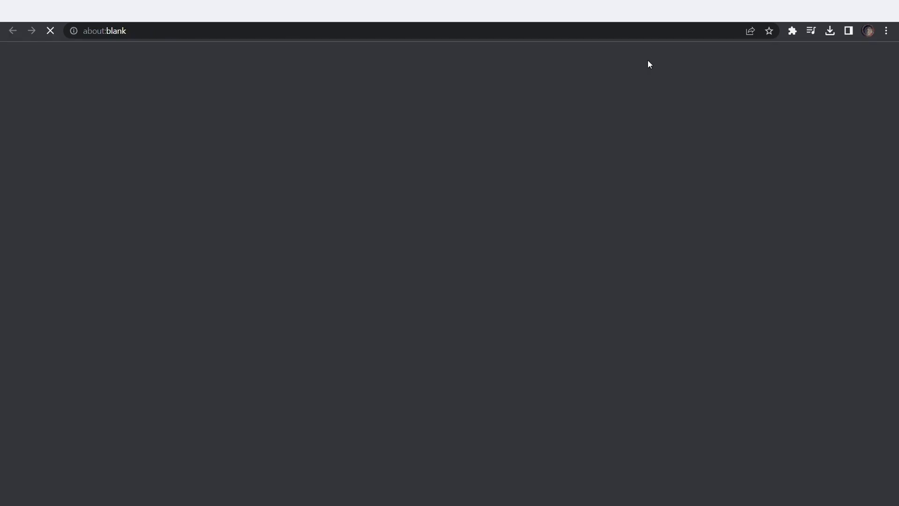
pyautogui.scroll(-7, 548, 283)
pyautogui.scroll(7, 548, 283)
pyautogui.scroll(-15, 163, 66)
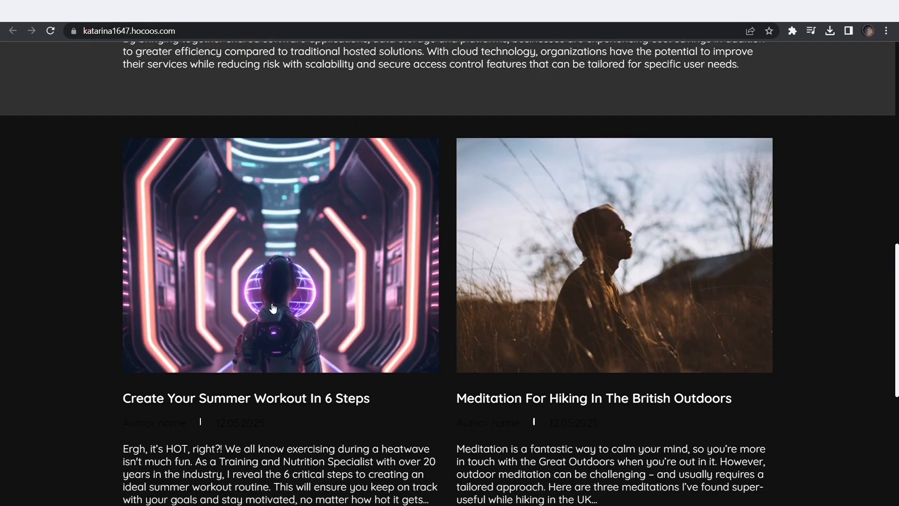
pyautogui.scroll(15, 639, 69)
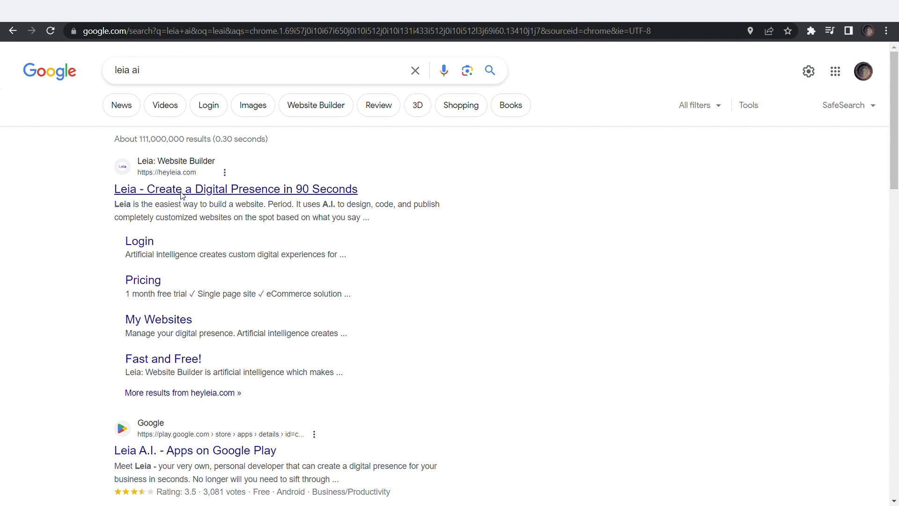
pyautogui.scroll(-2, 255, 395)
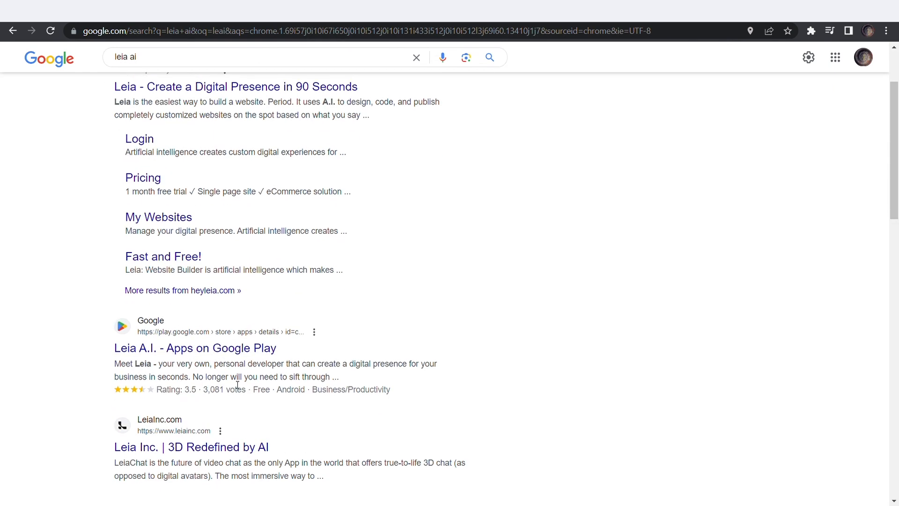
pyautogui.scroll(2, 230, 355)
pyautogui.click(180, 189)
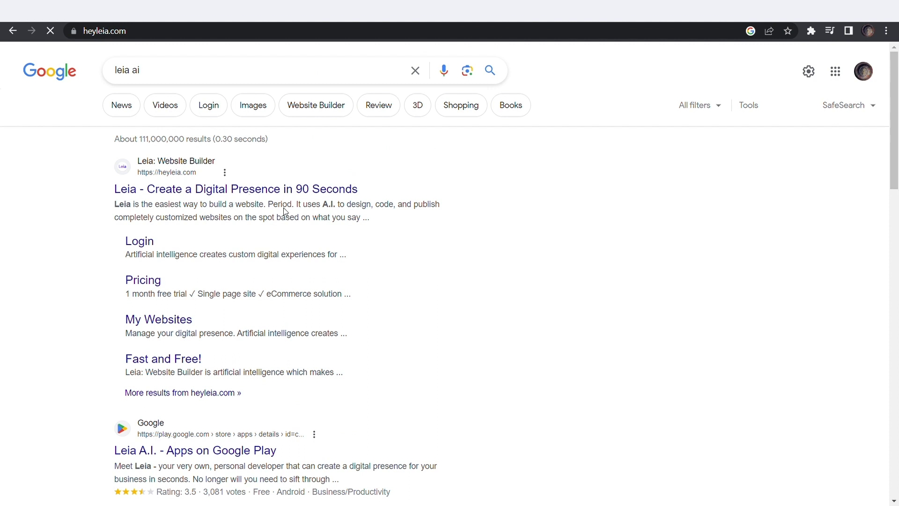
# Start Leia's setup, submit business type and site name, and skip slogan, products and About sections
pyautogui.click(519, 334)
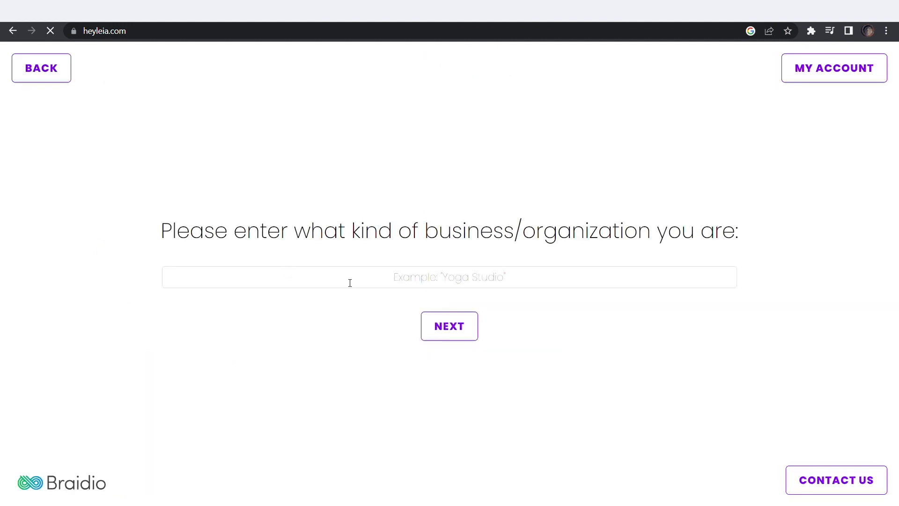
pyautogui.click(449, 331)
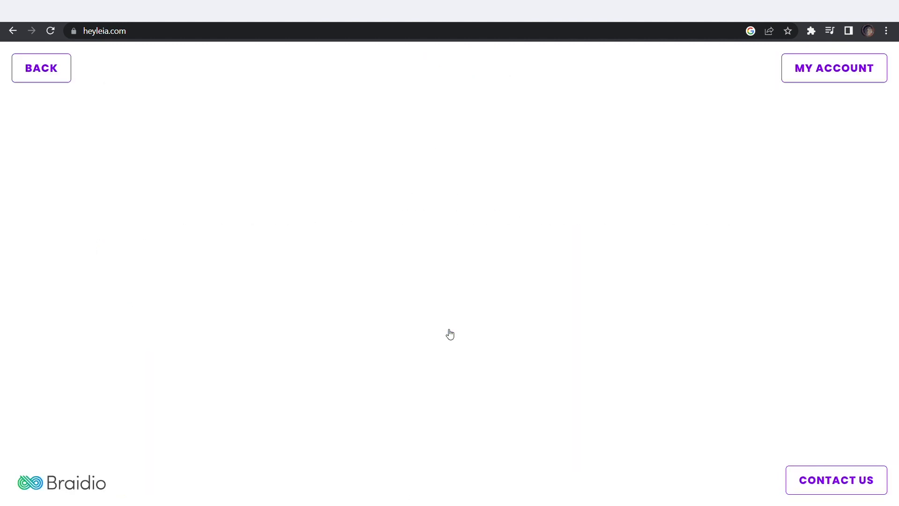
pyautogui.click(444, 328)
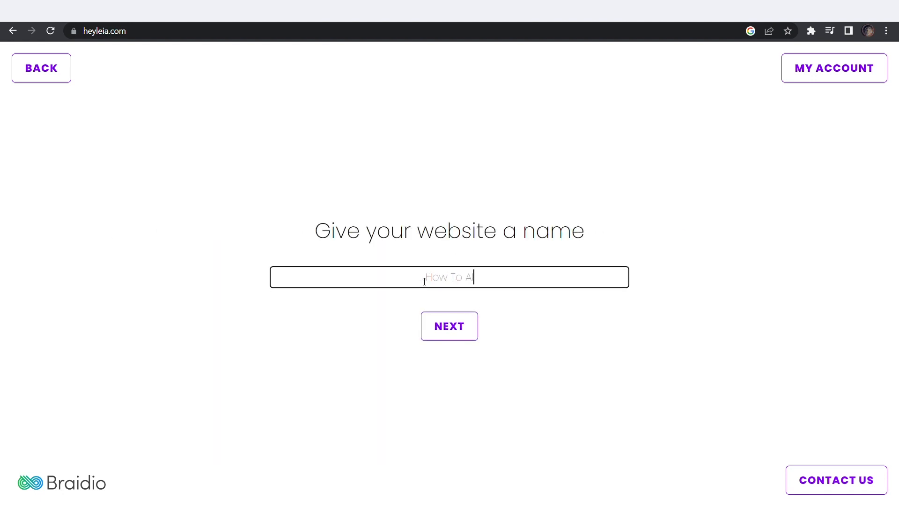
pyautogui.click(450, 326)
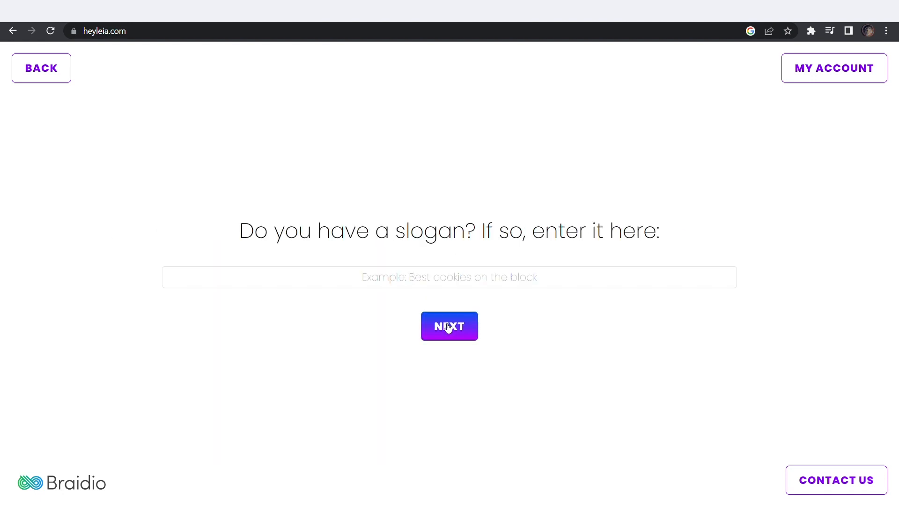
pyautogui.click(449, 326)
pyautogui.click(557, 316)
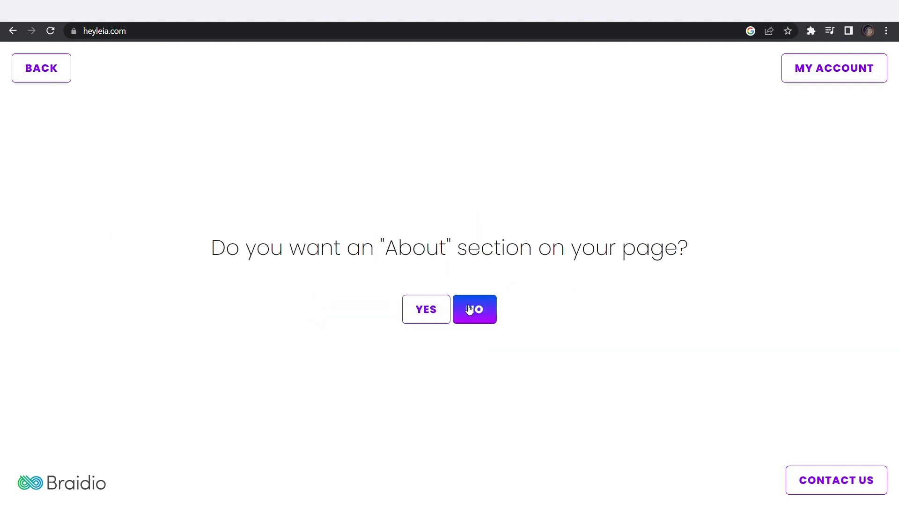
pyautogui.click(474, 310)
pyautogui.click(478, 317)
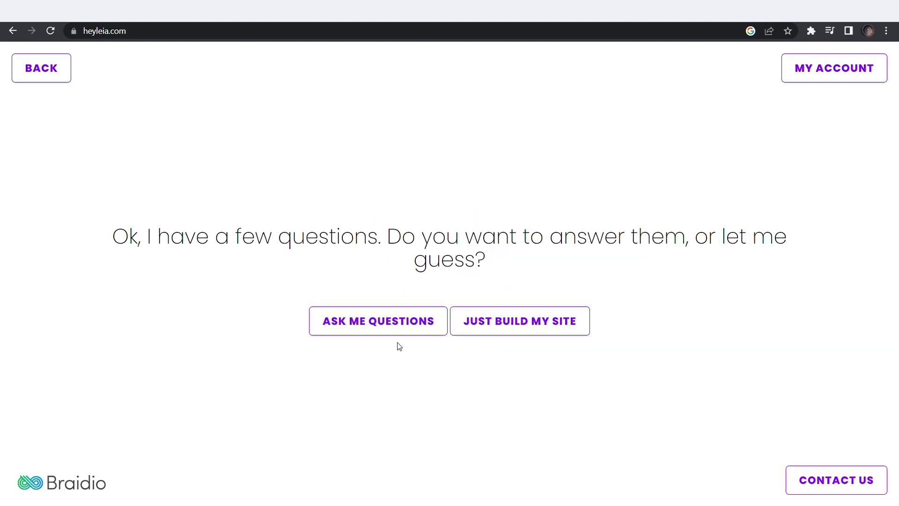
# Skip team, logo and existing-URL questions, accept the Terms, verify the e-mail and finish
pyautogui.click(436, 331)
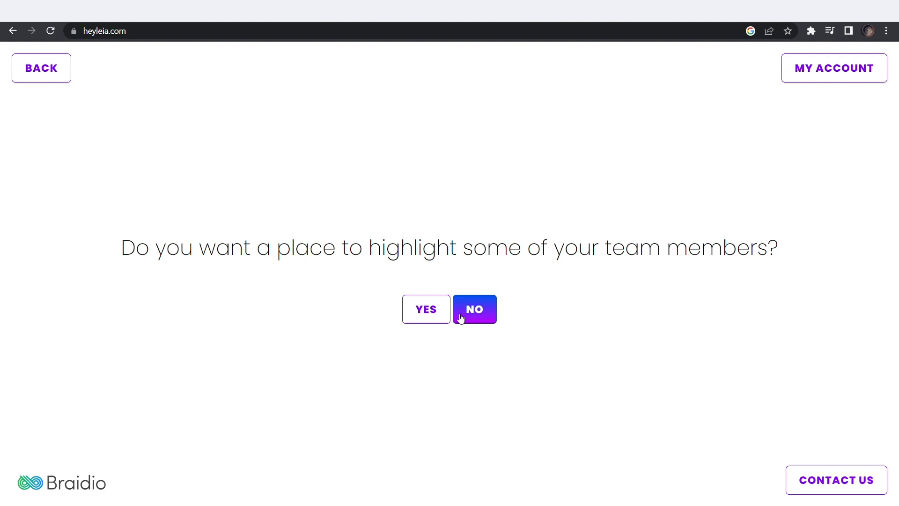
pyautogui.click(468, 318)
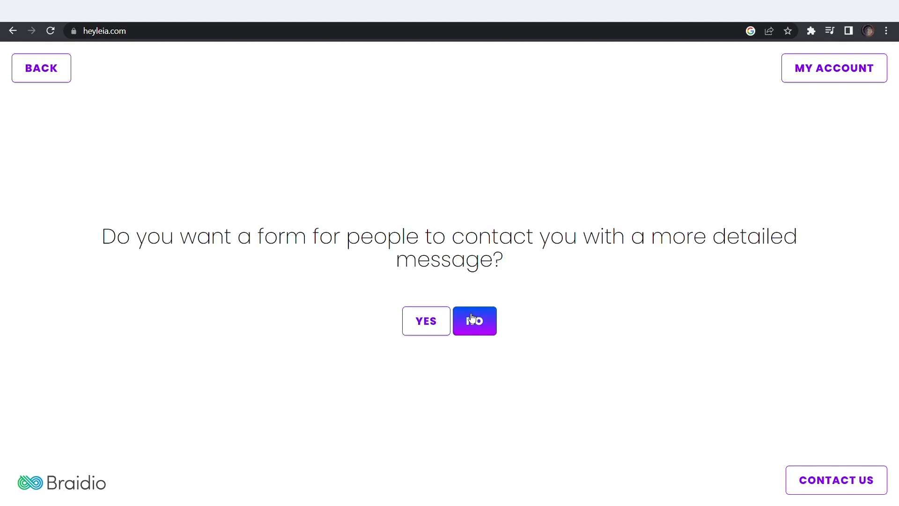
pyautogui.click(425, 322)
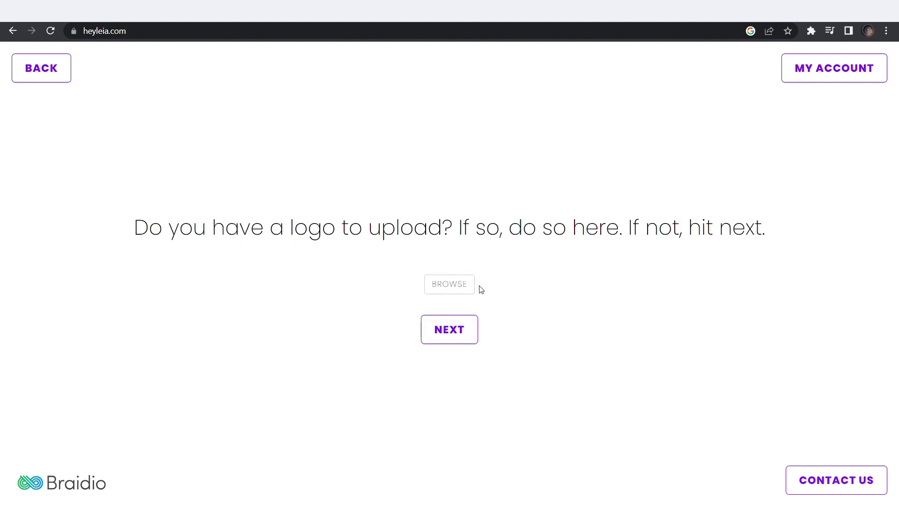
pyautogui.click(463, 337)
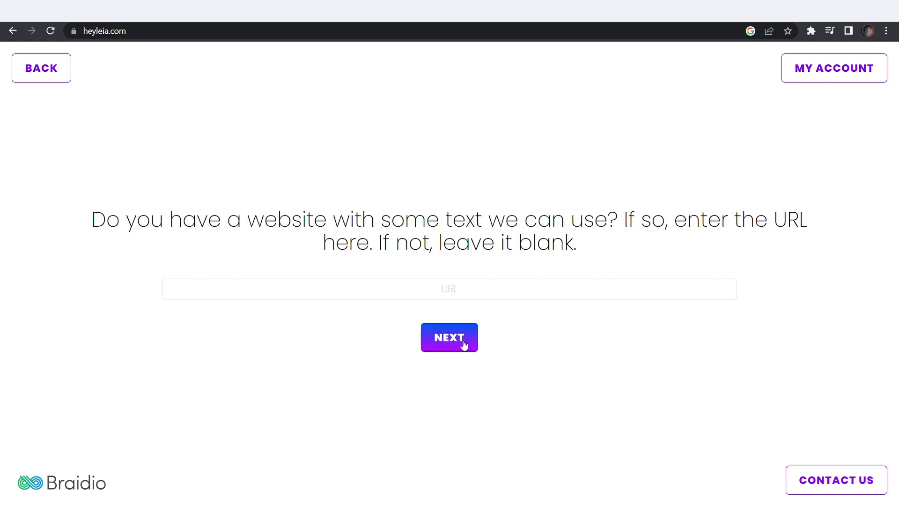
pyautogui.click(449, 337)
pyautogui.click(392, 330)
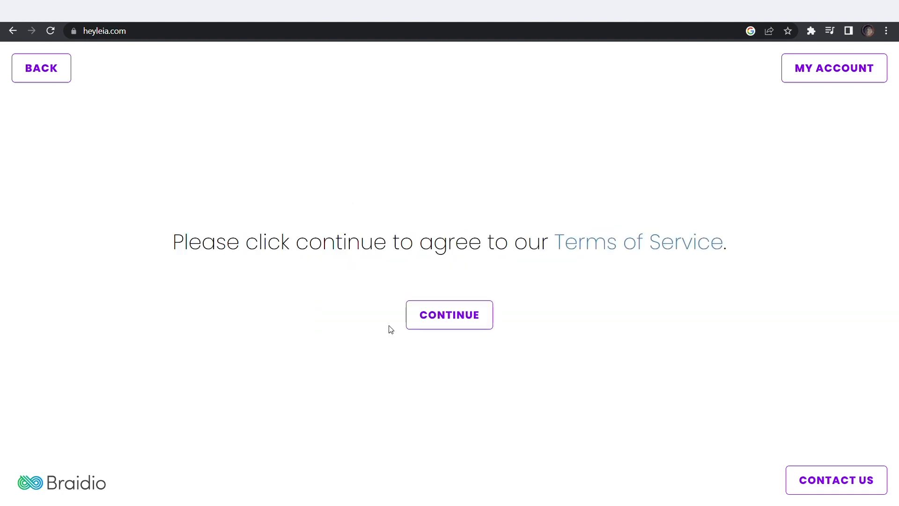
pyautogui.click(447, 329)
pyautogui.click(434, 245)
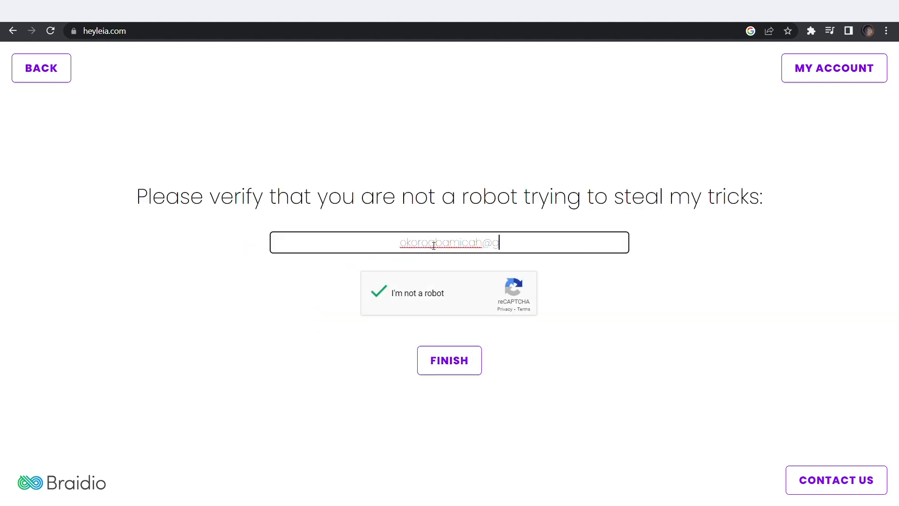
pyautogui.click(464, 362)
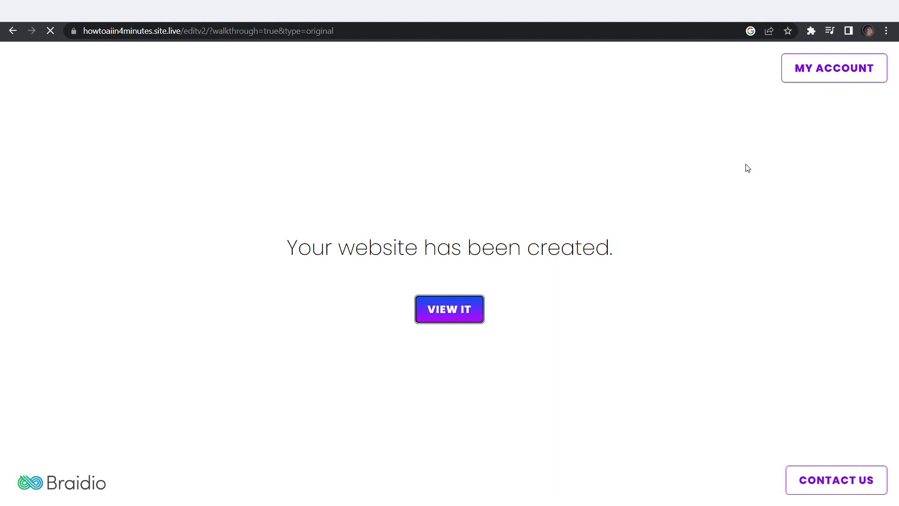
# Open the created site in Leia's editor and dismiss the editor tour
pyautogui.click(243, 435)
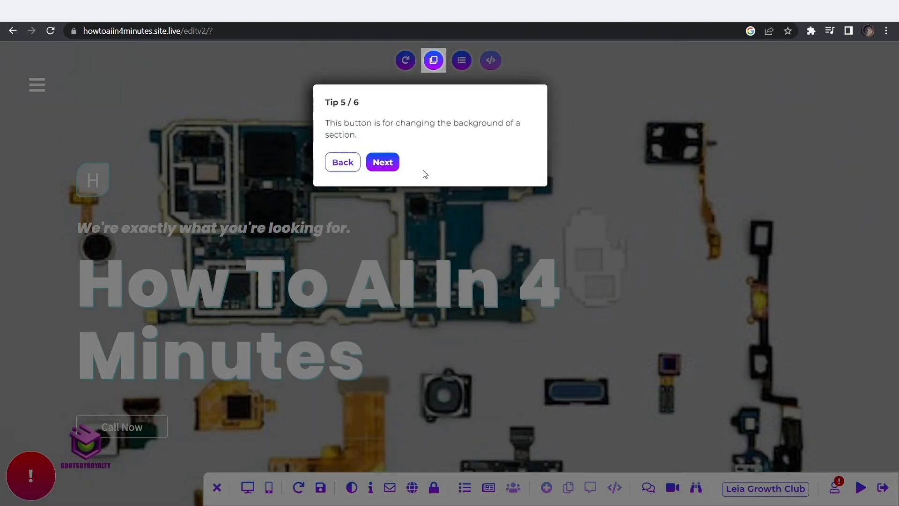
pyautogui.click(381, 161)
pyautogui.click(327, 496)
pyautogui.click(556, 351)
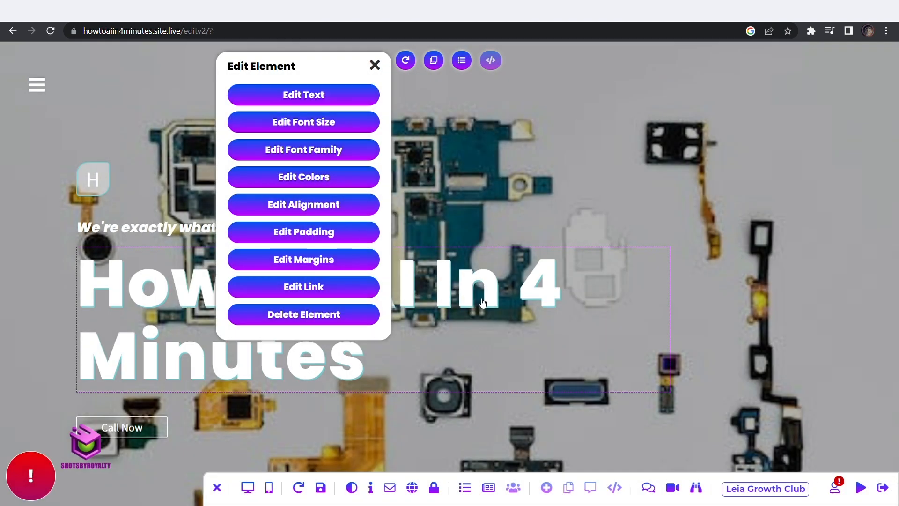
# Shrink the main heading's font size, entering 70
pyautogui.click(352, 122)
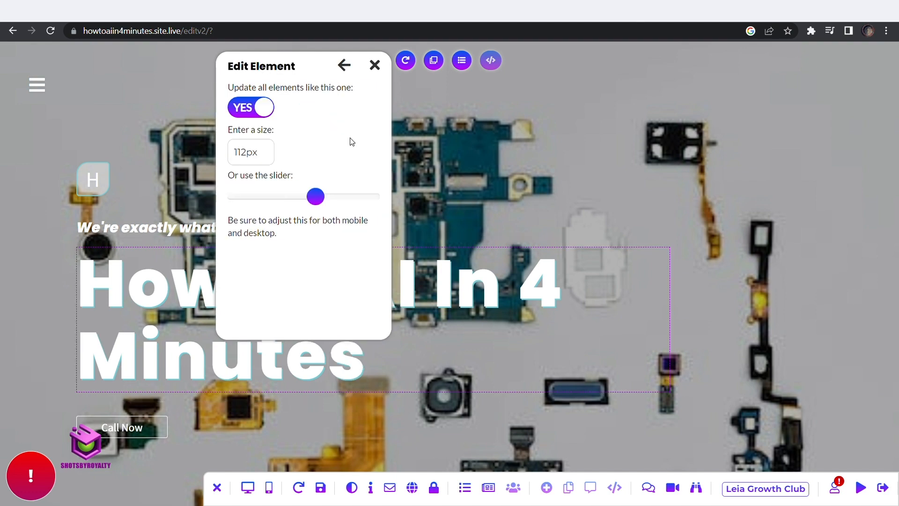
pyautogui.write('70')
pyautogui.moveTo(315, 196); pyautogui.dragTo(291, 196)
pyautogui.click(375, 65)
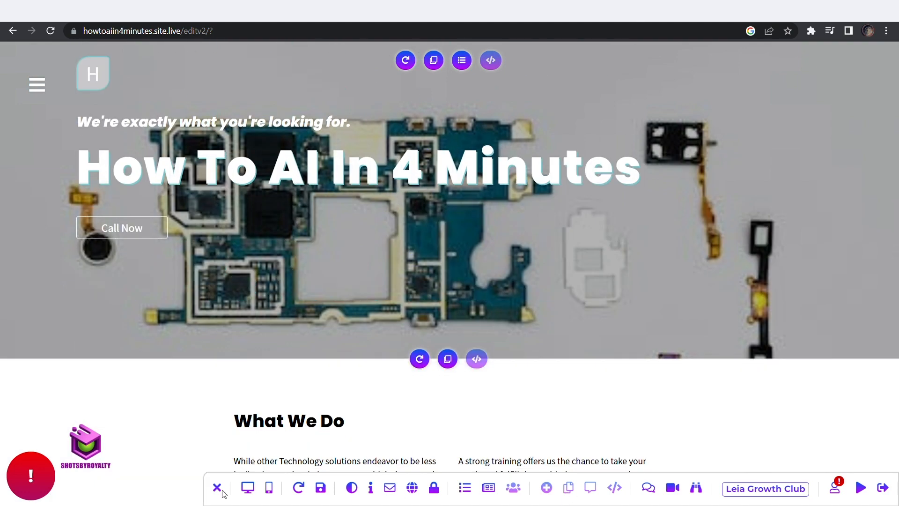
# Preview the page in desktop and mobile layouts, then return to full-width desktop view
pyautogui.click(248, 487)
pyautogui.click(291, 487)
pyautogui.click(270, 488)
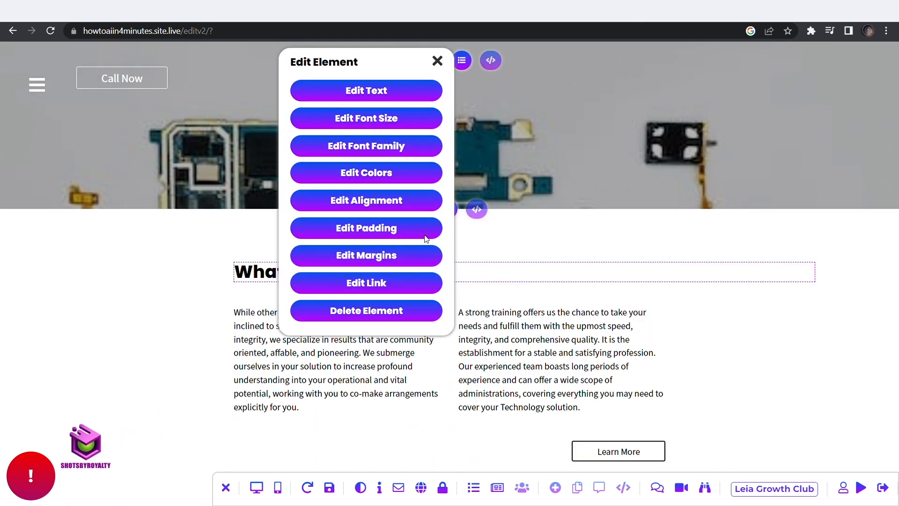
pyautogui.moveTo(381, 66); pyautogui.dragTo(656, 136)
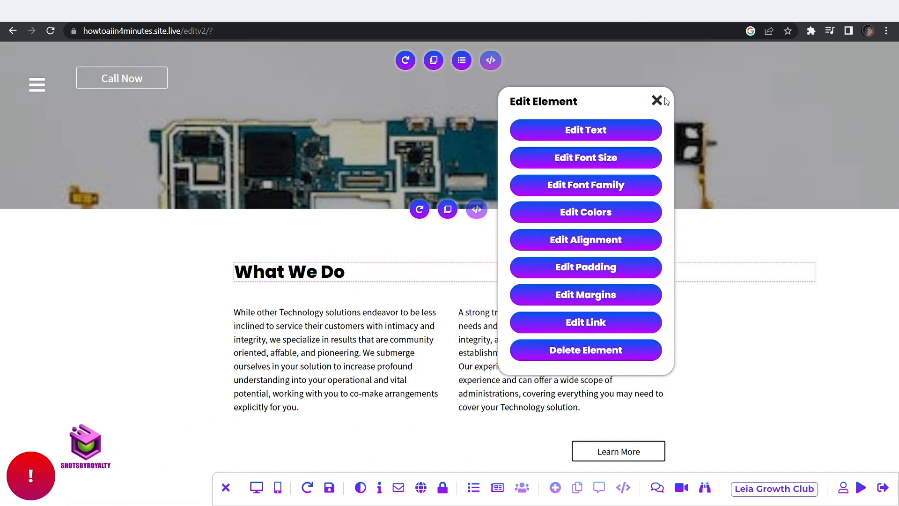
pyautogui.click(658, 100)
# Set the hero background to the sci-fi corridor image from the library
pyautogui.click(475, 344)
pyautogui.click(381, 338)
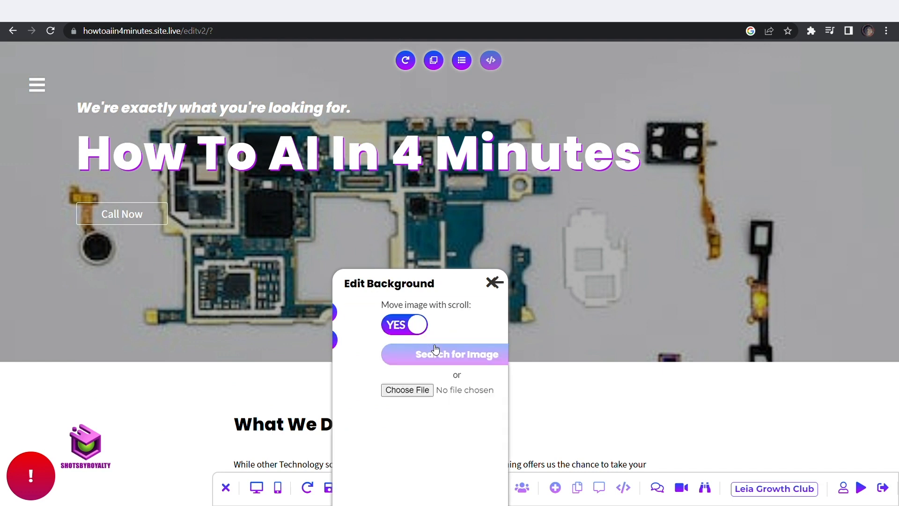
pyautogui.click(398, 354)
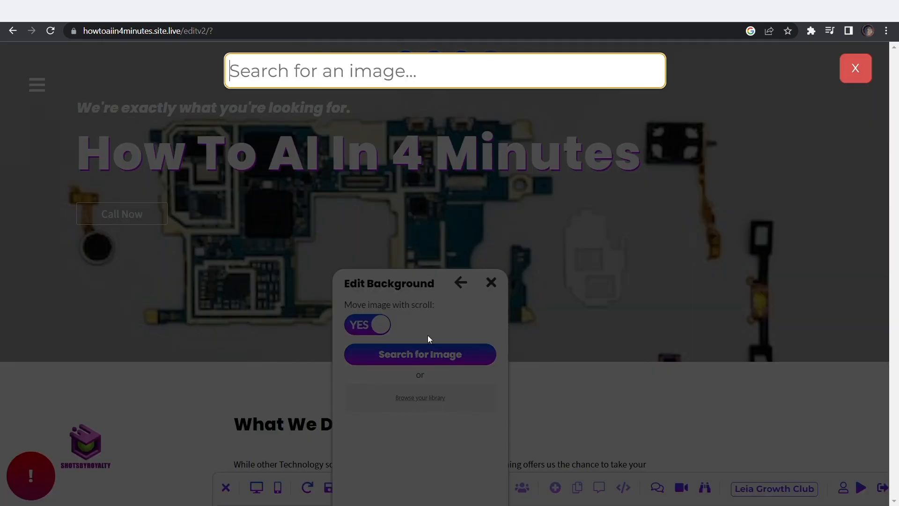
pyautogui.click(861, 71)
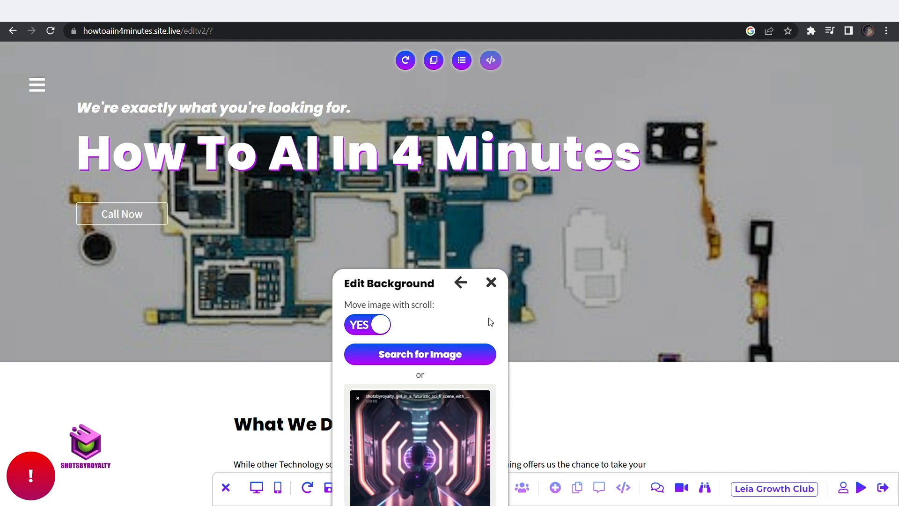
pyautogui.scroll(-4, 488, 319)
pyautogui.click(530, 441)
# Open the What We Do section's background options
pyautogui.scroll(3, 692, 357)
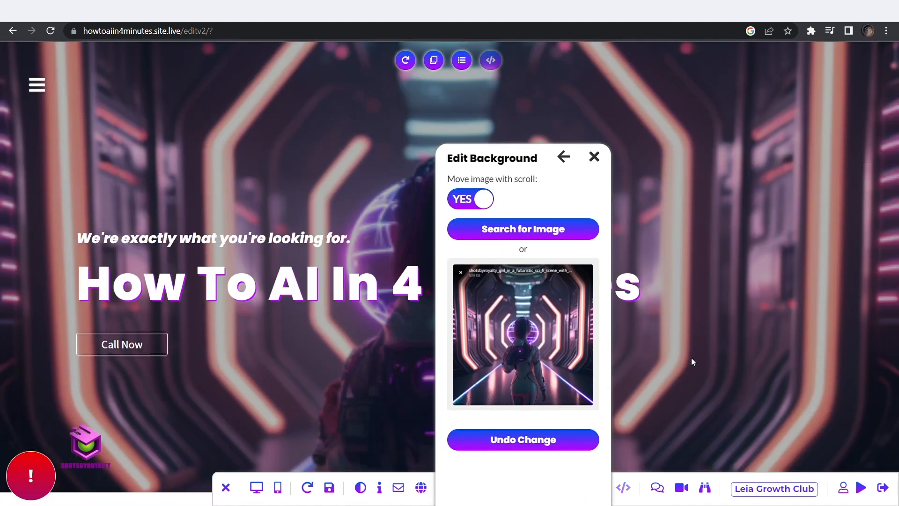
pyautogui.scroll(-8, 691, 358)
pyautogui.scroll(-1, 546, 233)
pyautogui.click(489, 369)
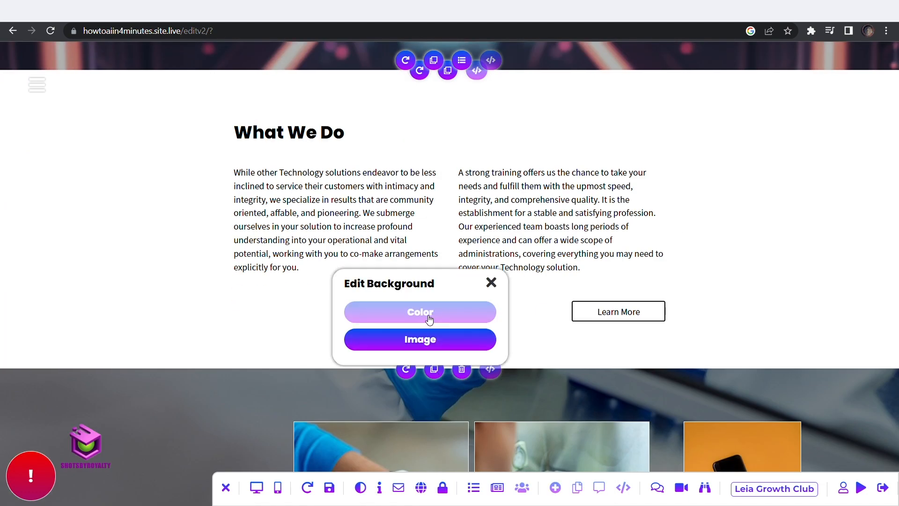
# Swap the Portfolio's smartwatch photo for the hooded figure image from the library
pyautogui.click(428, 317)
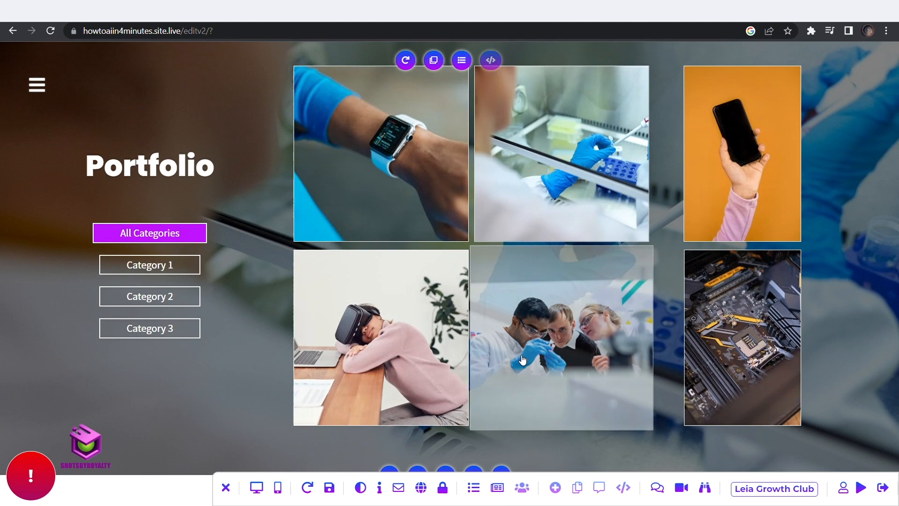
pyautogui.scroll(-1, 401, 151)
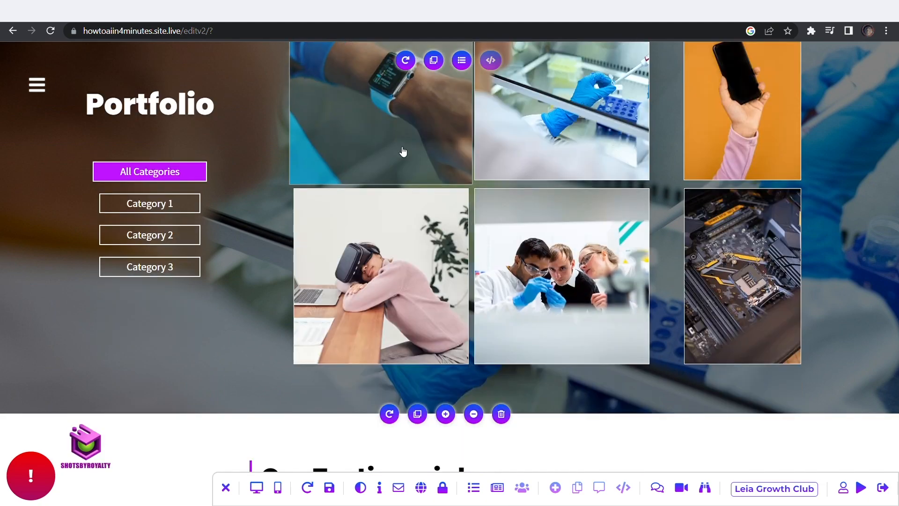
pyautogui.scroll(2, 412, 213)
pyautogui.click(412, 213)
pyautogui.click(563, 300)
pyautogui.click(562, 318)
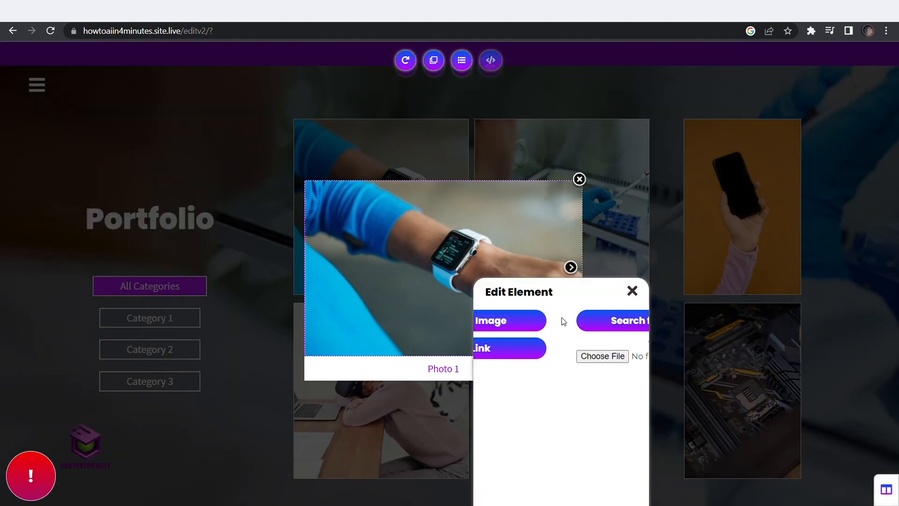
pyautogui.click(717, 444)
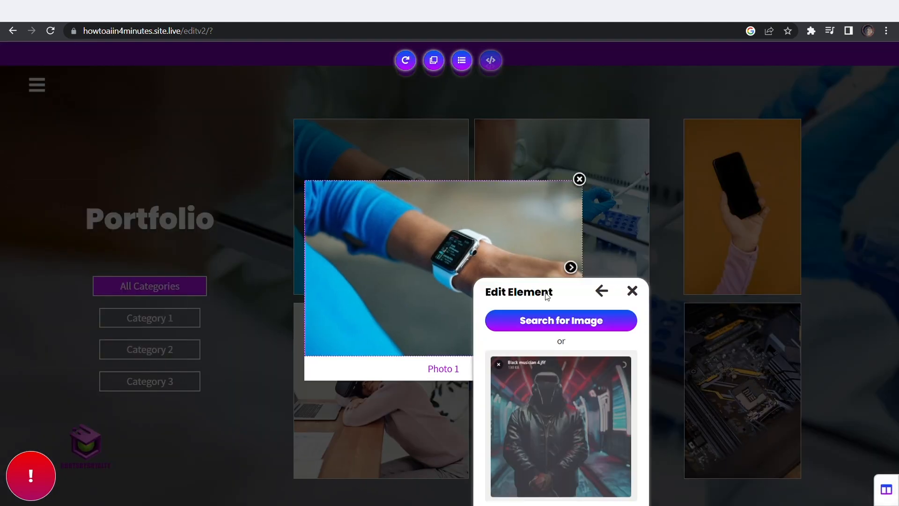
pyautogui.moveTo(568, 340); pyautogui.dragTo(670, 218)
pyautogui.click(672, 416)
pyautogui.click(671, 416)
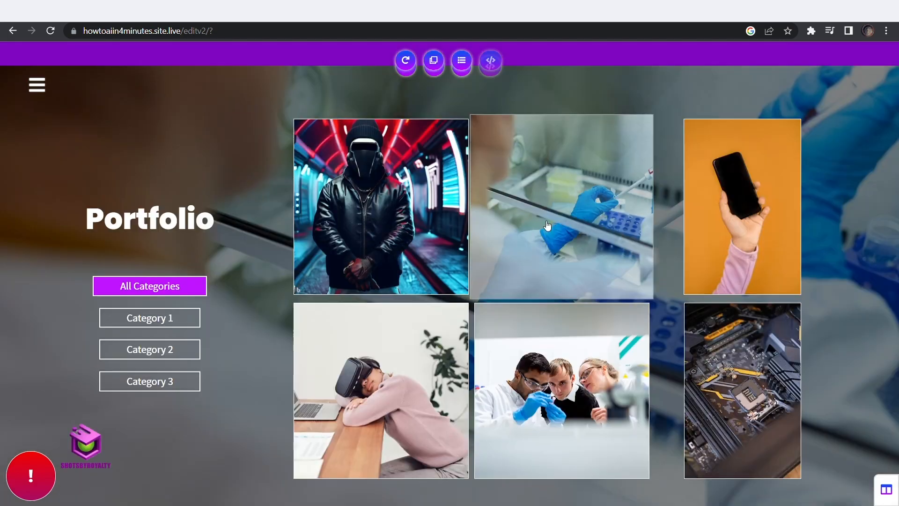
pyautogui.scroll(-20, 631, 102)
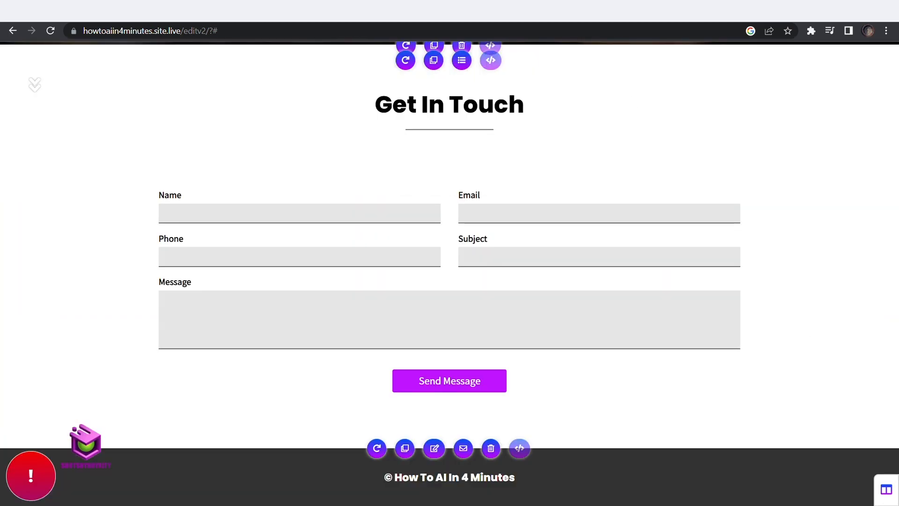
pyautogui.click(889, 493)
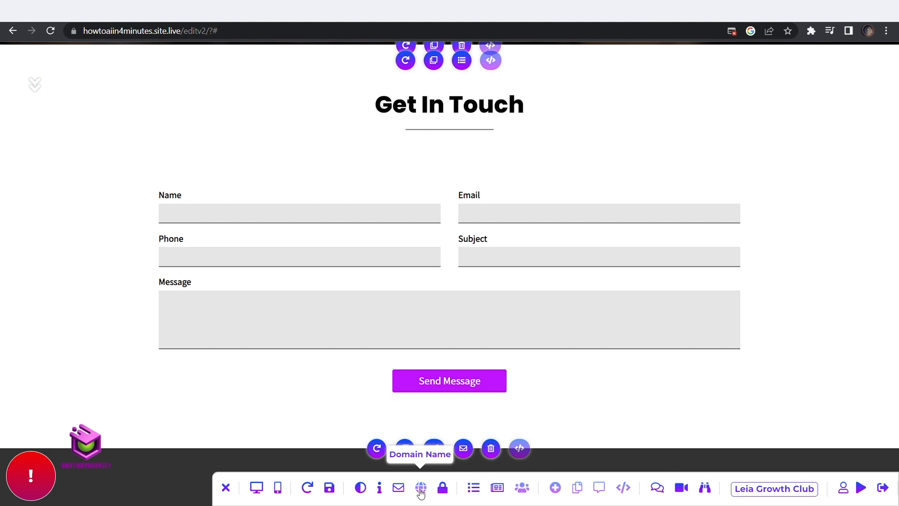
# View the Leia site live without saving and browse its pages and side menu
pyautogui.click(861, 492)
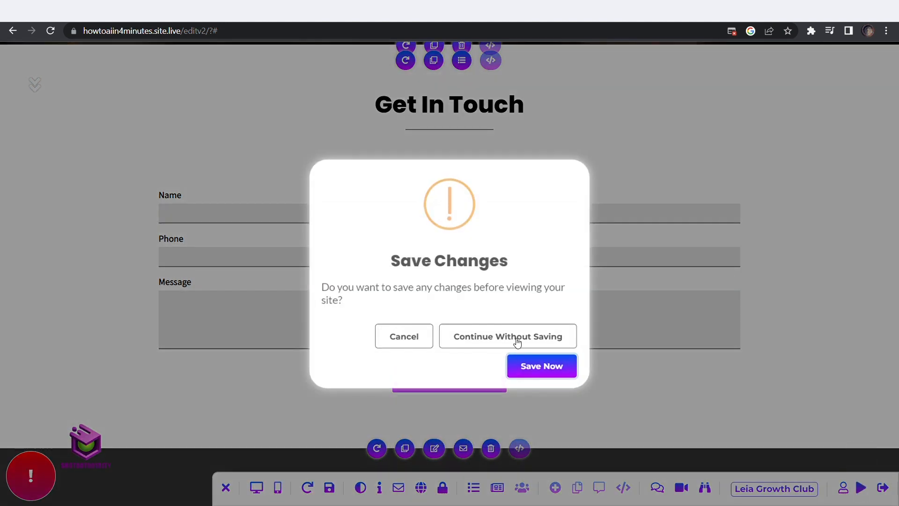
pyautogui.click(514, 338)
pyautogui.scroll(-10, 514, 336)
pyautogui.scroll(-20, 514, 336)
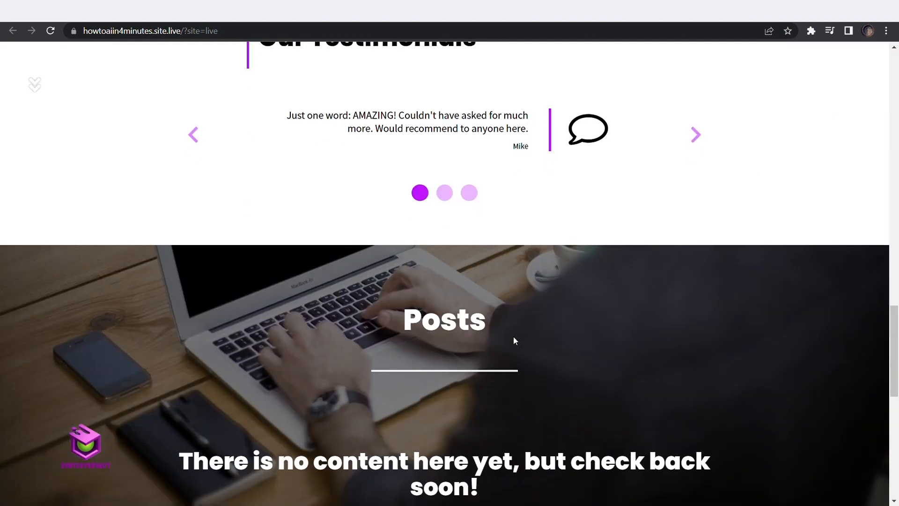
pyautogui.scroll(20, 513, 336)
pyautogui.scroll(-20, 513, 336)
pyautogui.scroll(20, 518, 341)
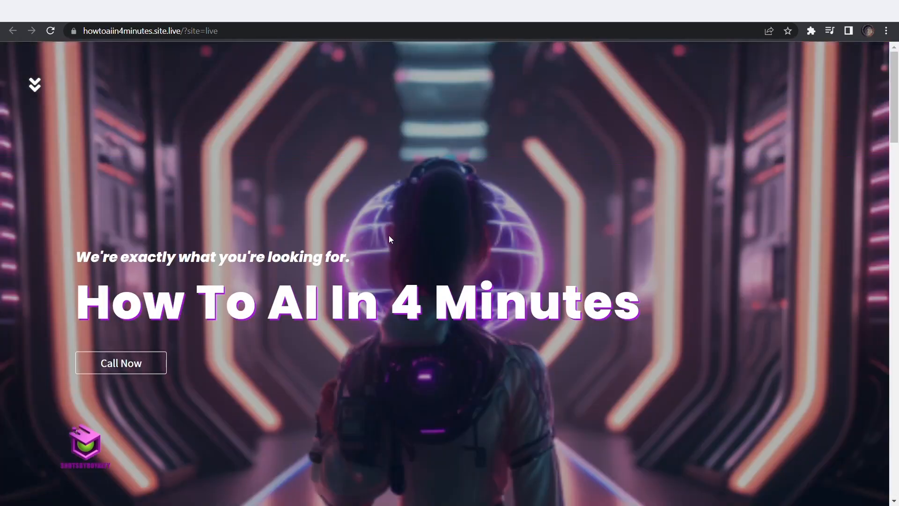
pyautogui.click(35, 85)
pyautogui.click(155, 79)
pyautogui.scroll(-5, 600, 289)
pyautogui.scroll(5, 600, 288)
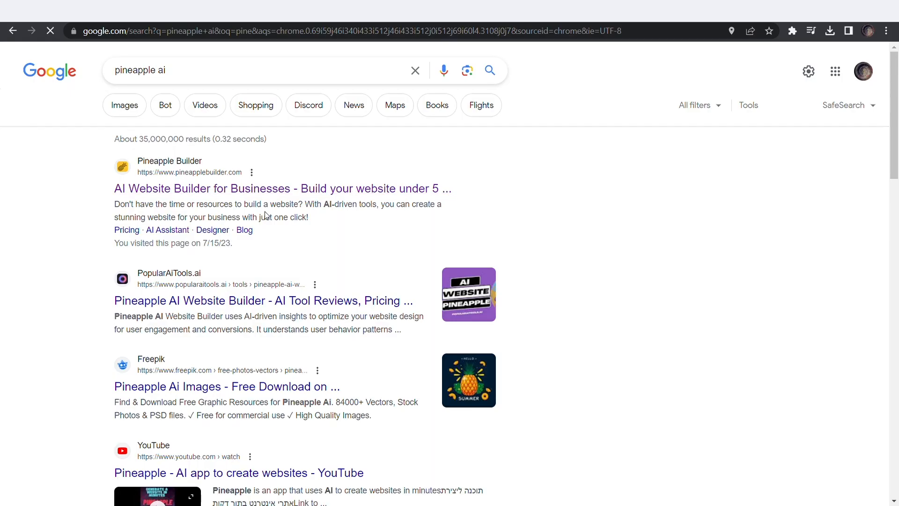
# Open Pineapple Builder's AI template gallery from the 'pineapple ai' search results
pyautogui.click(294, 190)
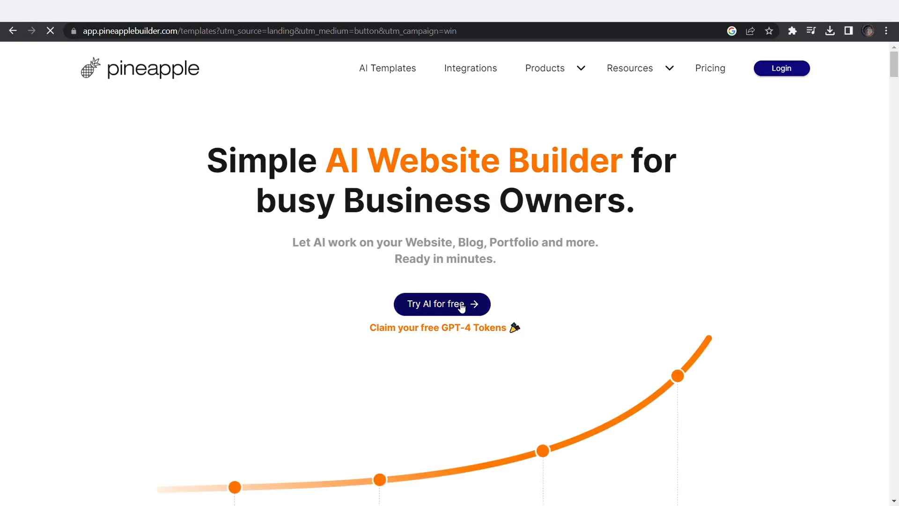
pyautogui.scroll(-10, 538, 290)
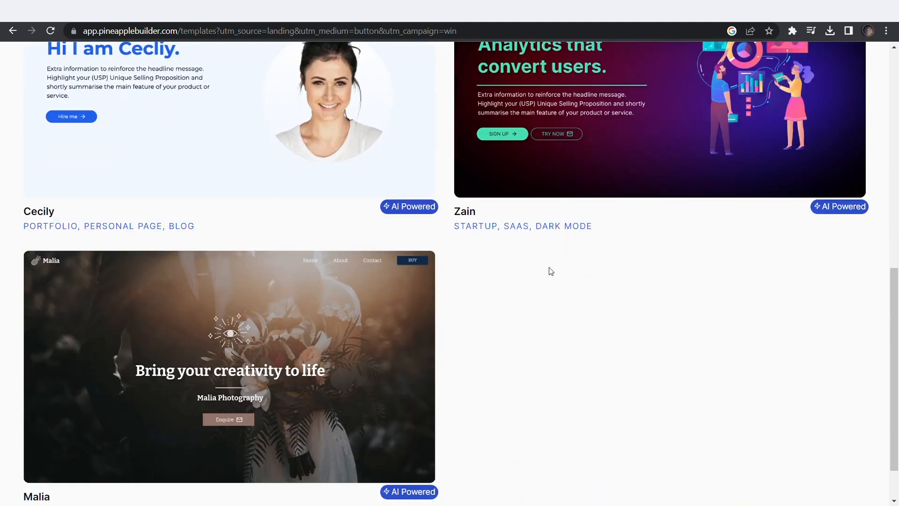
pyautogui.scroll(5, 552, 272)
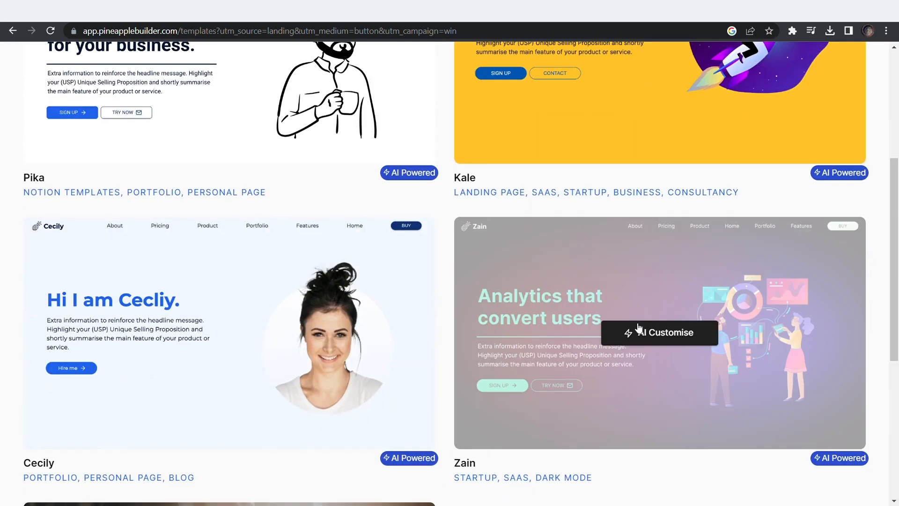
# Customise Zain with GPT-3.5, describe an AI-tools YouTube channel for 'Every business owner', and generate
pyautogui.click(645, 337)
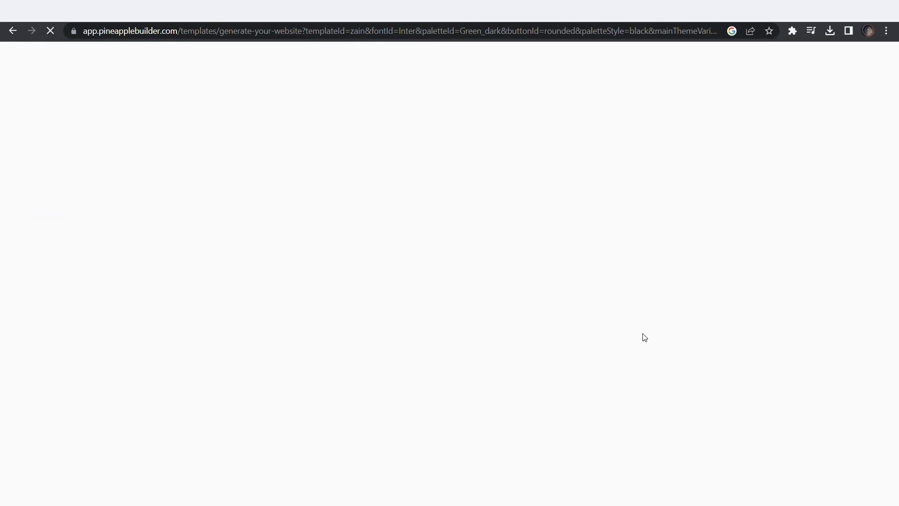
pyautogui.click(125, 230)
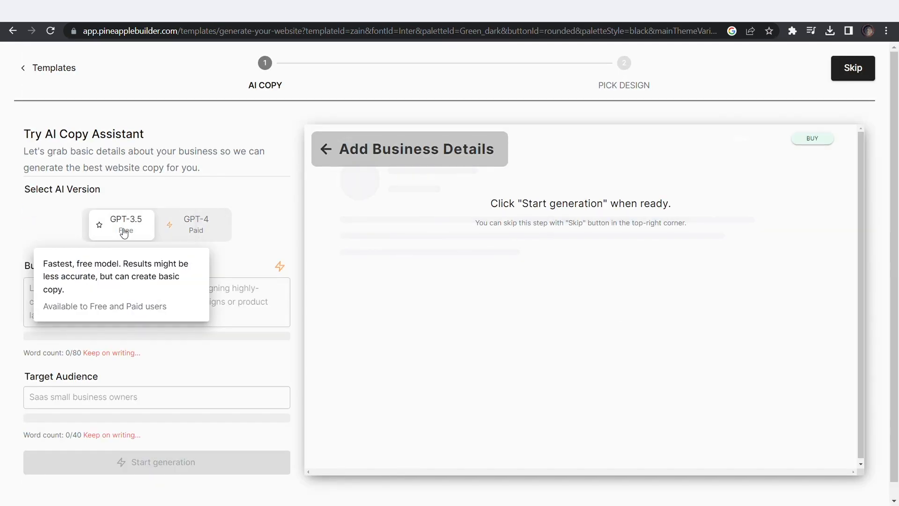
pyautogui.write('a')
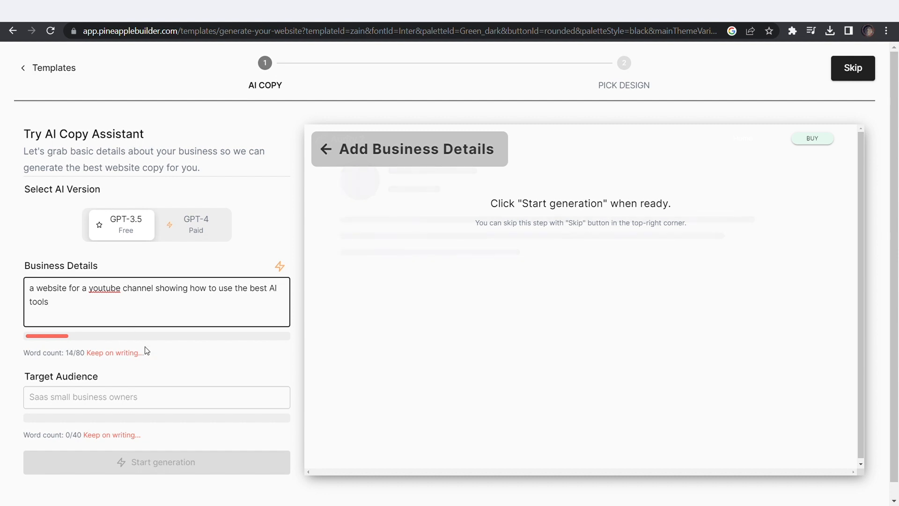
pyautogui.click(112, 402)
pyautogui.scroll(-1, 108, 385)
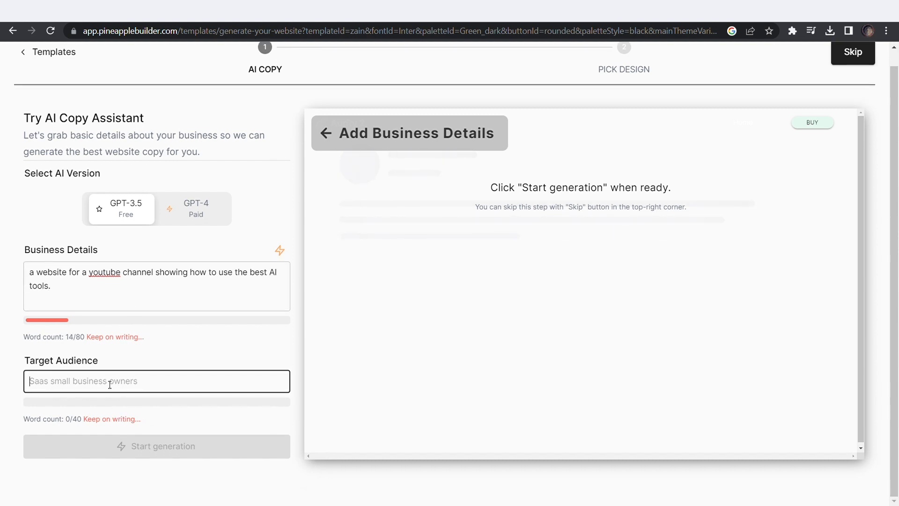
pyautogui.write('Every business owner')
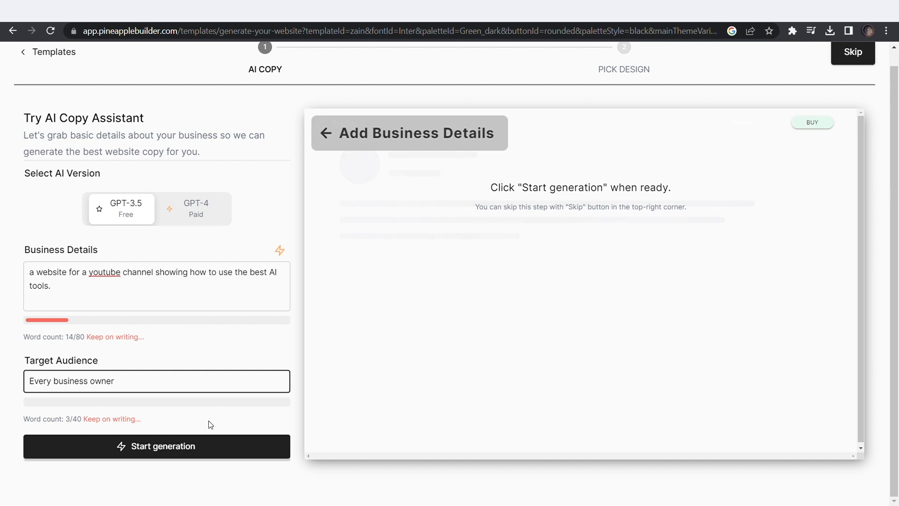
pyautogui.click(211, 445)
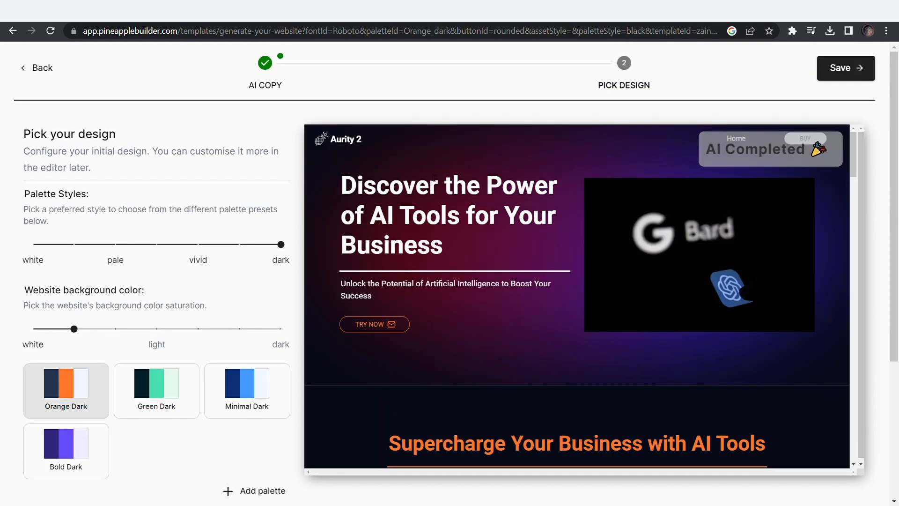
# Save the company setup and sign in with a Google account
pyautogui.click(834, 75)
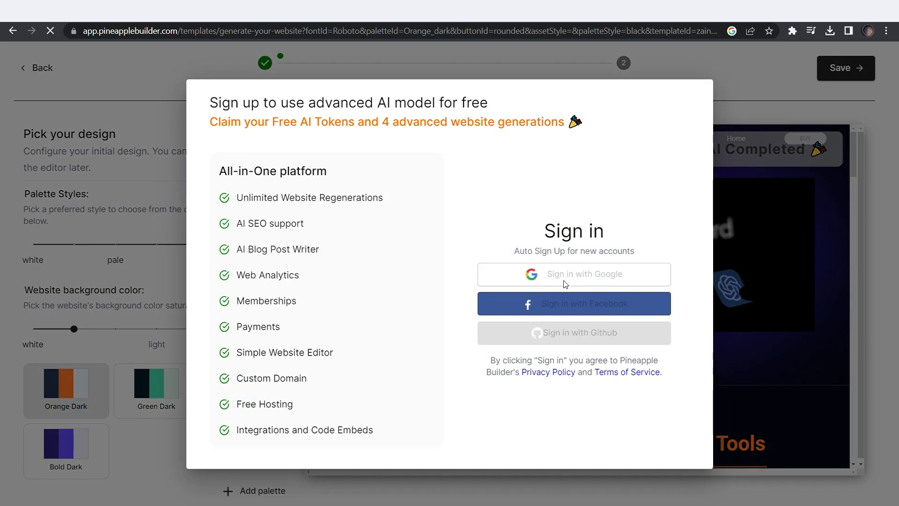
pyautogui.click(564, 281)
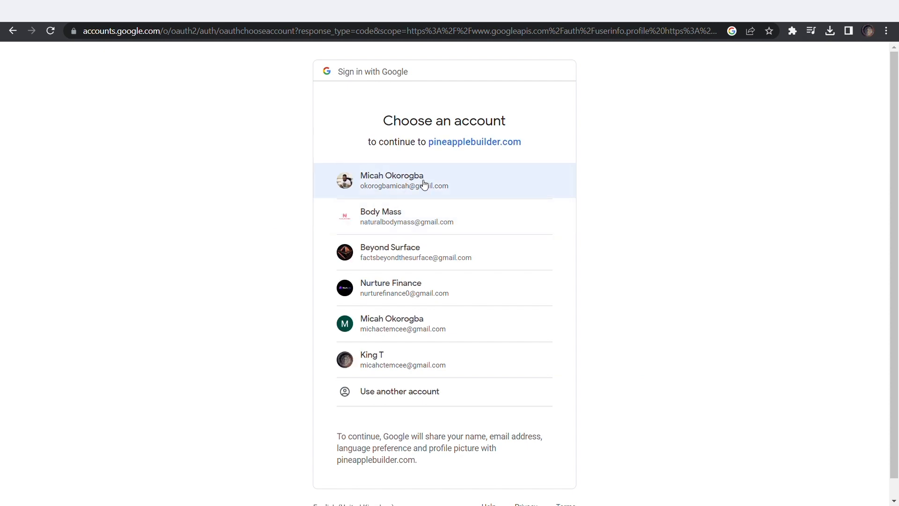
pyautogui.click(451, 189)
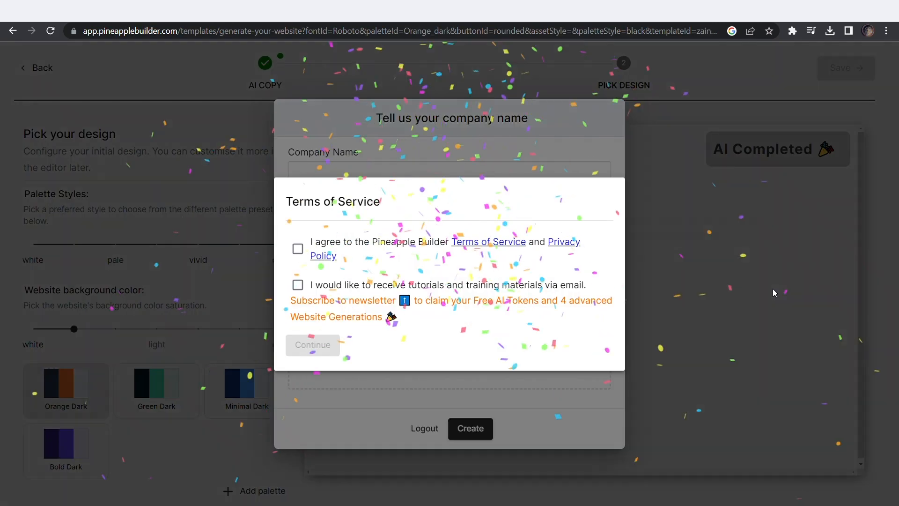
# Accept the terms, opt in to tutorial emails, create the workspace and select the hero heading
pyautogui.click(297, 248)
pyautogui.click(298, 285)
pyautogui.click(312, 344)
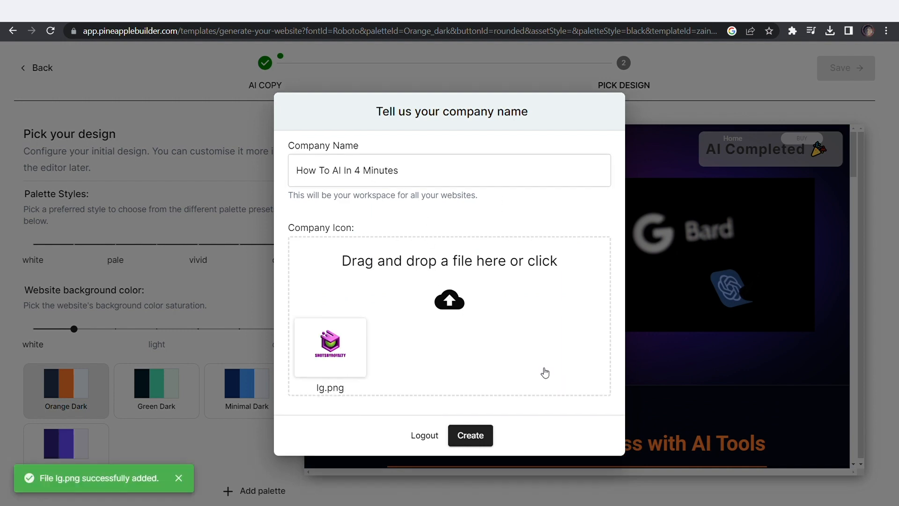
pyautogui.click(473, 431)
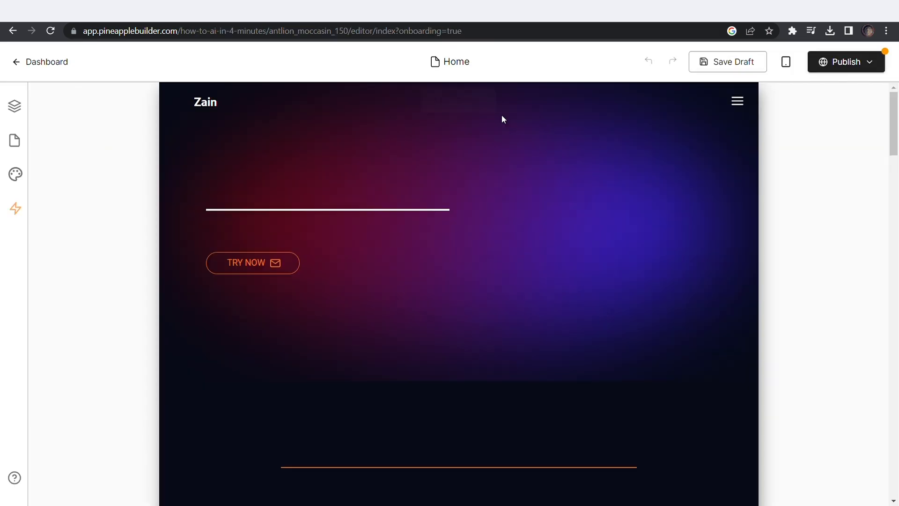
pyautogui.click(445, 234)
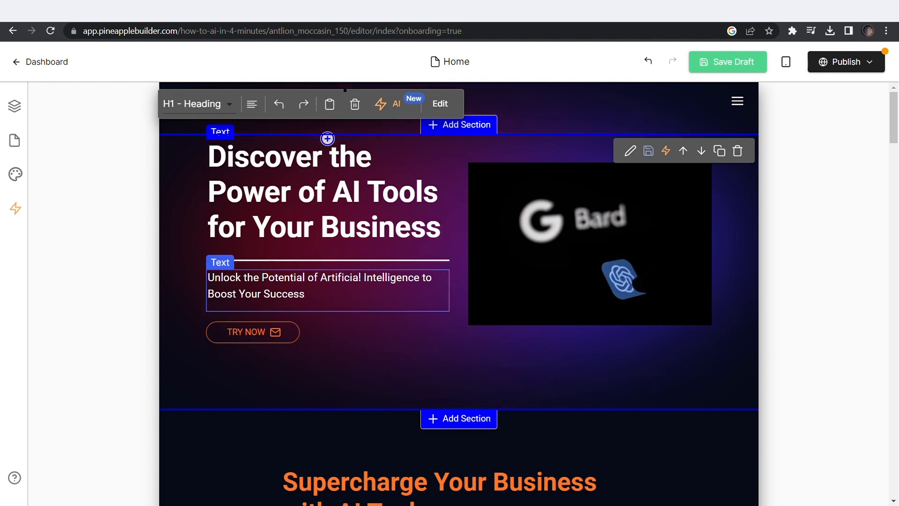
# Insert a placeholder image above the Bard hero image and start uploading a new picture for it
pyautogui.click(562, 241)
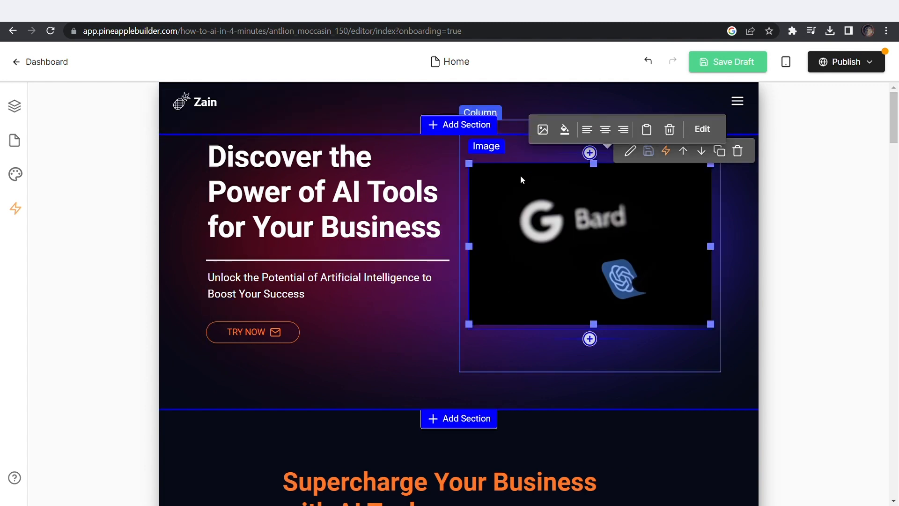
pyautogui.click(589, 153)
pyautogui.click(746, 88)
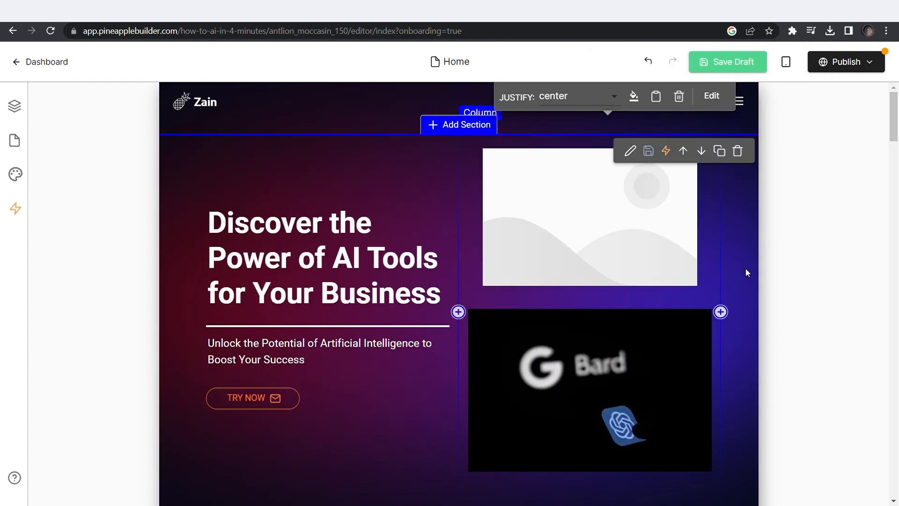
pyautogui.click(585, 398)
pyautogui.doubleClick(586, 398)
pyautogui.click(98, 126)
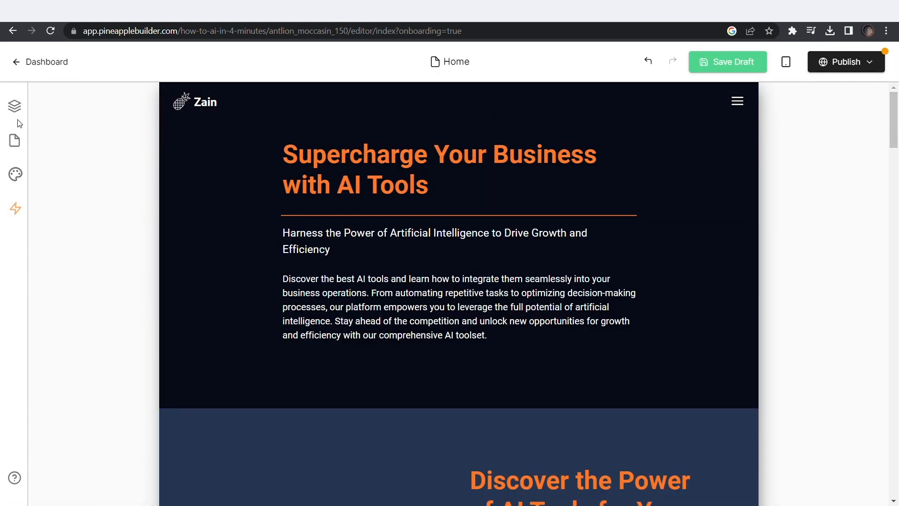
# Look through the site's Pages list and the Home page options
pyautogui.click(16, 147)
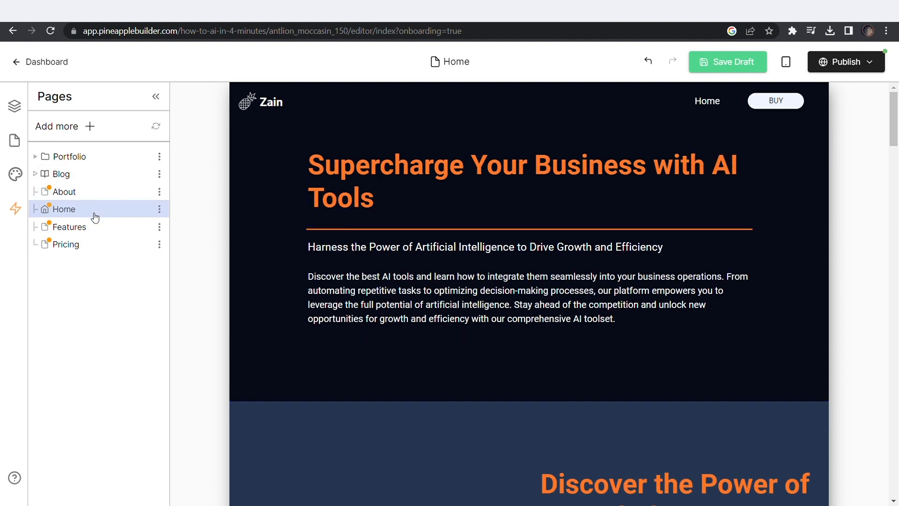
pyautogui.click(160, 210)
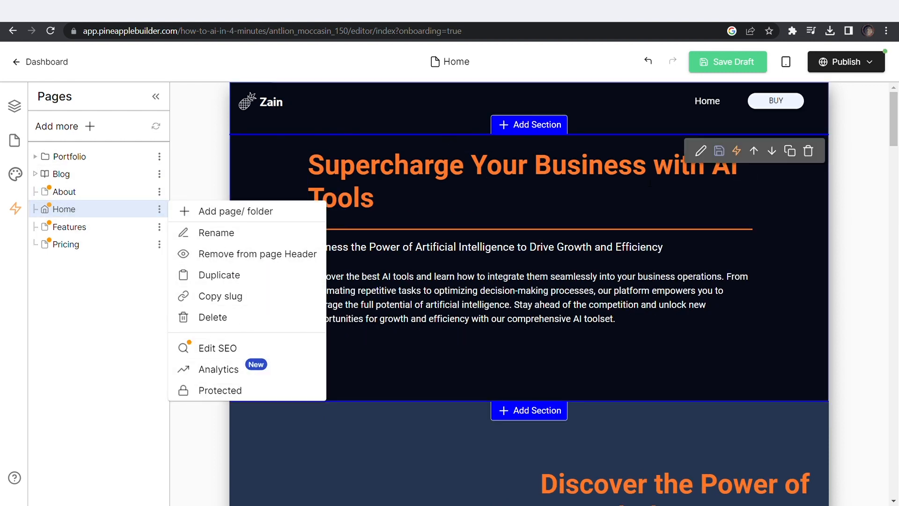
pyautogui.click(897, 139)
pyautogui.moveTo(898, 139); pyautogui.dragTo(896, 73)
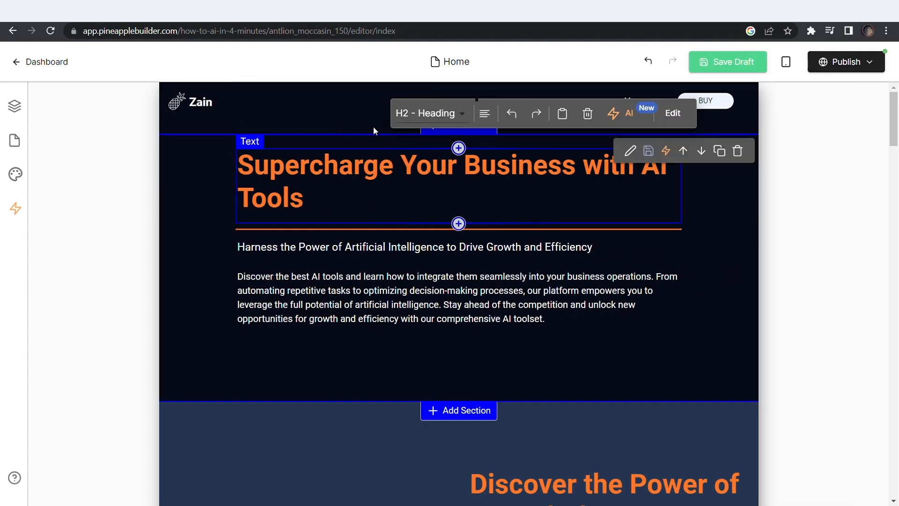
# Replace the header's website title 'Zain' with 'How To AI In 4 Minutes'
pyautogui.click(441, 104)
pyautogui.moveTo(311, 236); pyautogui.dragTo(240, 234)
pyautogui.write('How to AI In 4 Minutes')
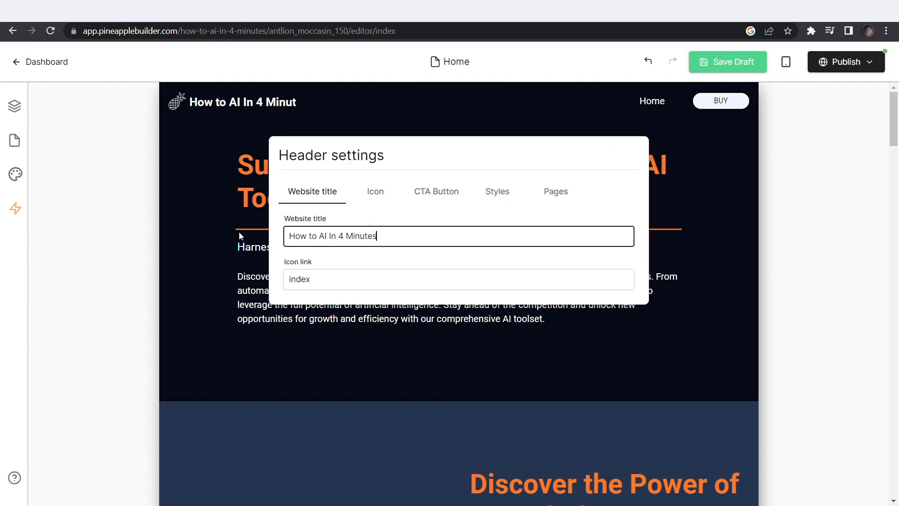
pyautogui.click(311, 237)
pyautogui.press('BackSpace')
pyautogui.write('T')
pyautogui.click(243, 225)
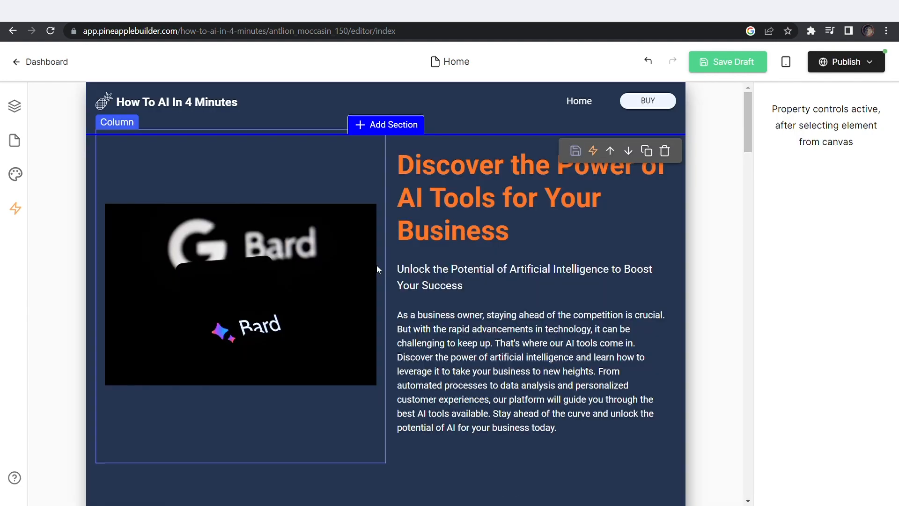
pyautogui.scroll(-2, 394, 188)
pyautogui.scroll(2, 332, 201)
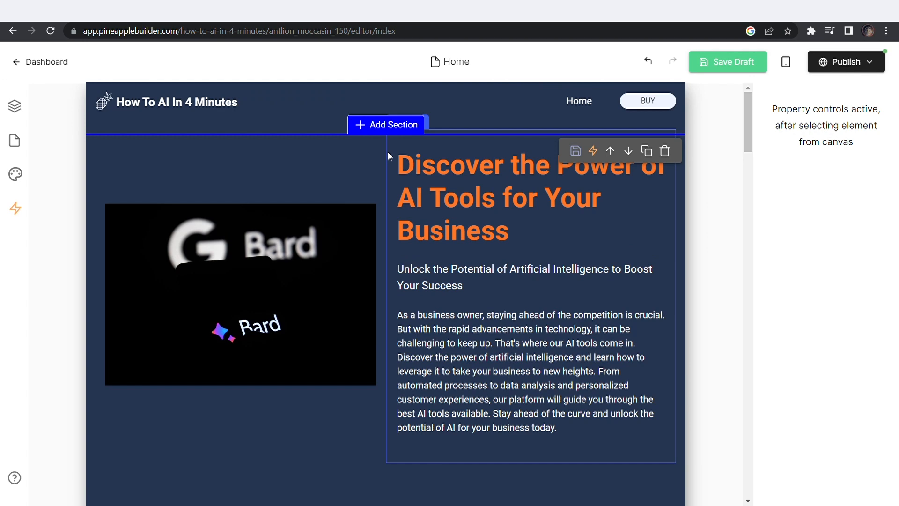
# Insert a headline section at the top of the page headed 'Get The Latest In AI'
pyautogui.click(387, 124)
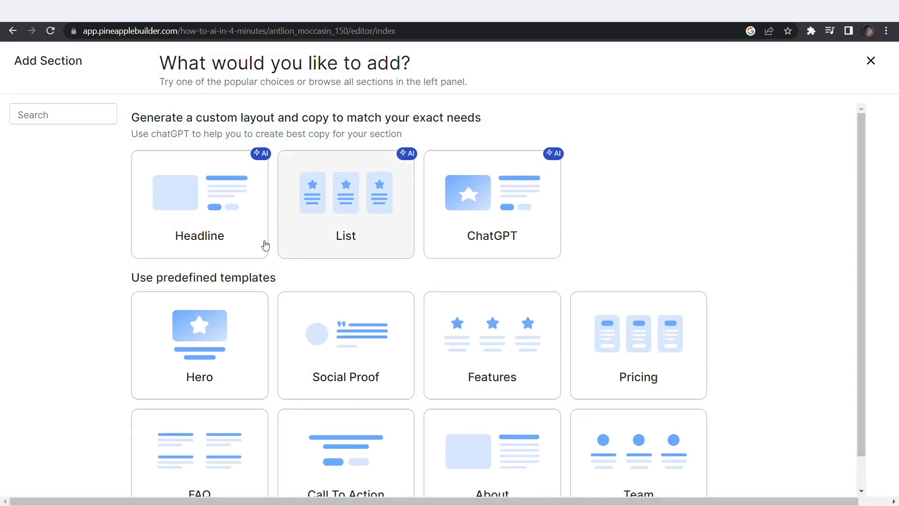
pyautogui.click(223, 238)
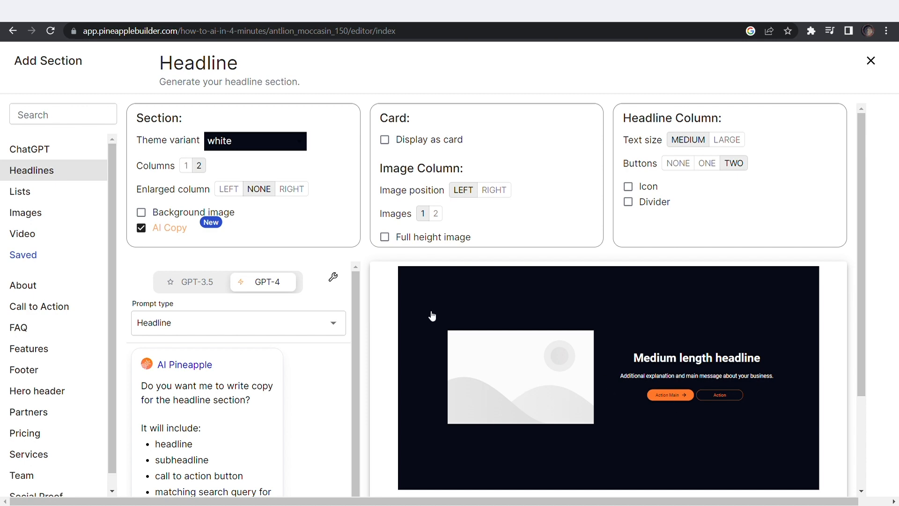
pyautogui.scroll(-3, 432, 316)
pyautogui.click(506, 321)
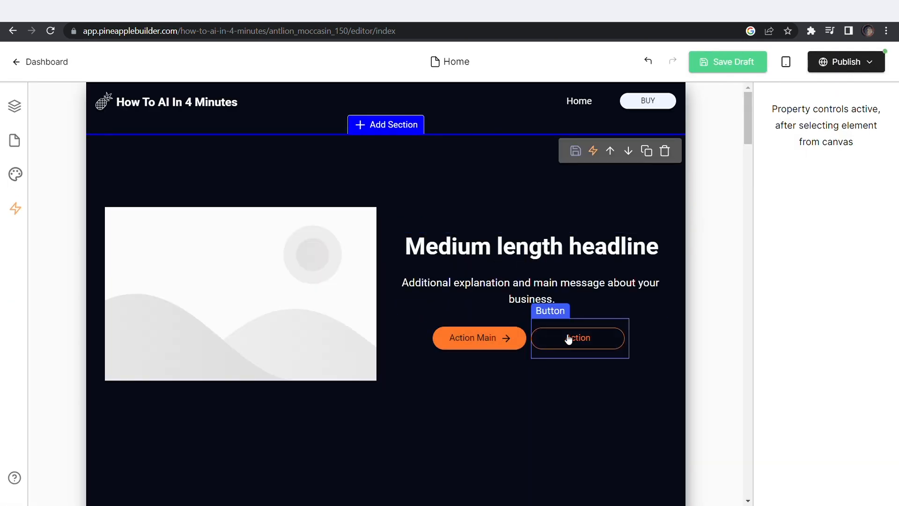
pyautogui.scroll(-4, 522, 283)
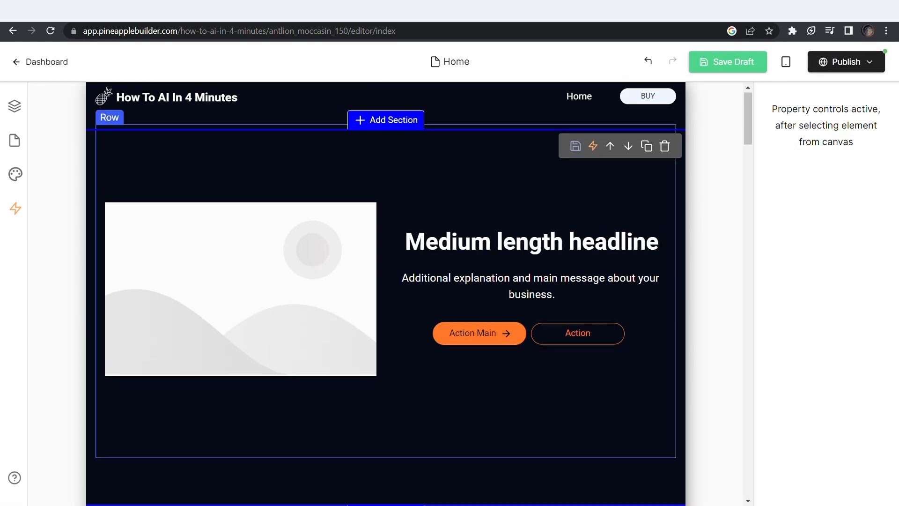
pyautogui.moveTo(659, 244); pyautogui.dragTo(407, 250)
pyautogui.write('Get The ')
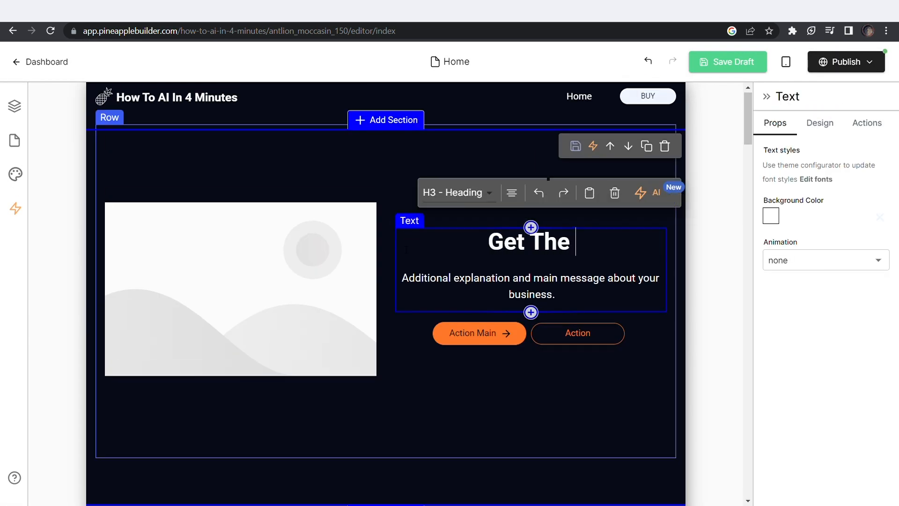
pyautogui.write('Latest In AI')
# Replace the new section's placeholder image with the neon corridor picture
pyautogui.click(309, 306)
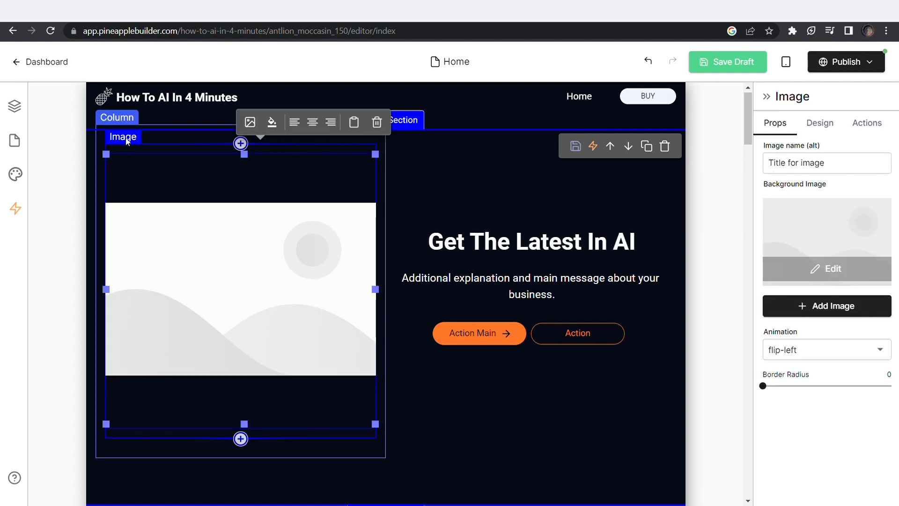
pyautogui.click(251, 122)
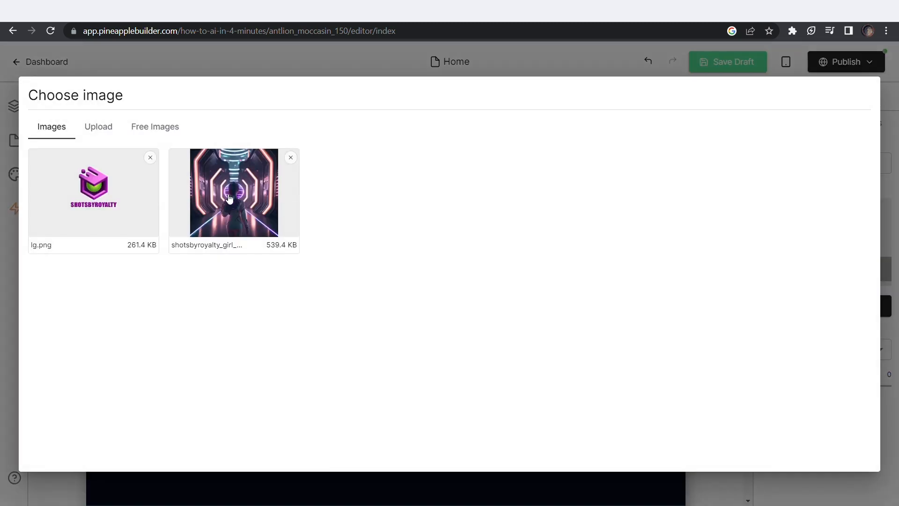
pyautogui.click(229, 197)
pyautogui.scroll(-4, 479, 293)
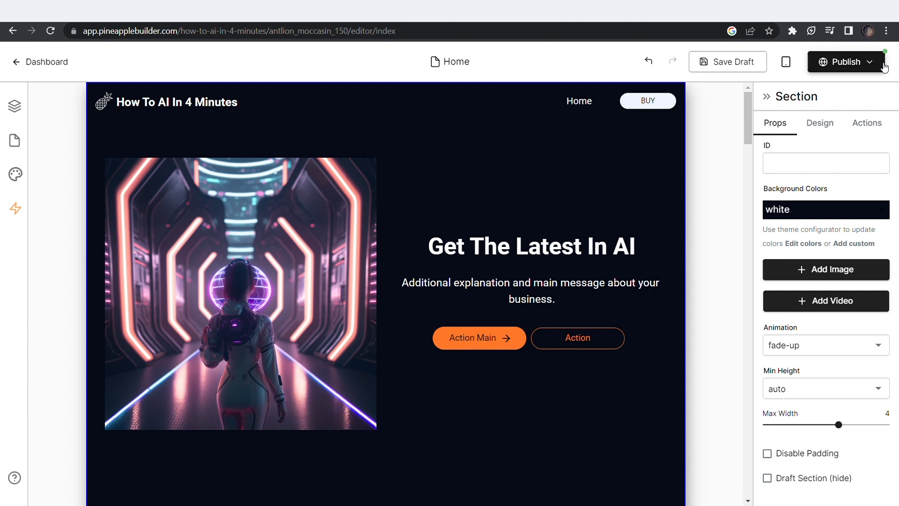
pyautogui.click(883, 65)
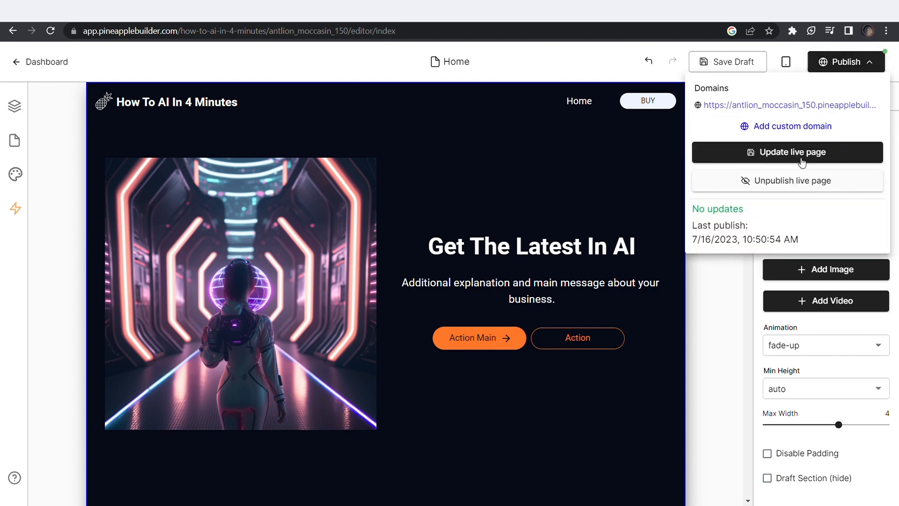
# Update the live page, then open the published site and scroll through the new headline section
pyautogui.click(789, 151)
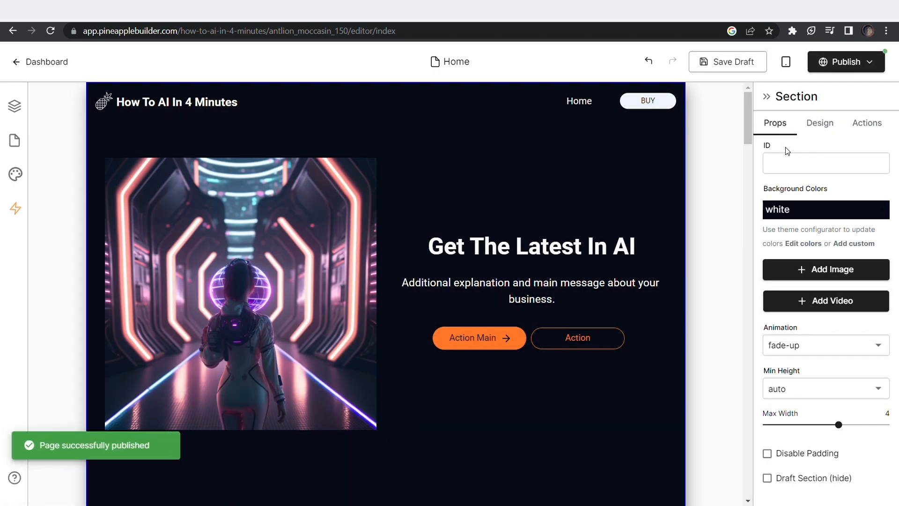
pyautogui.click(869, 62)
pyautogui.click(702, 104)
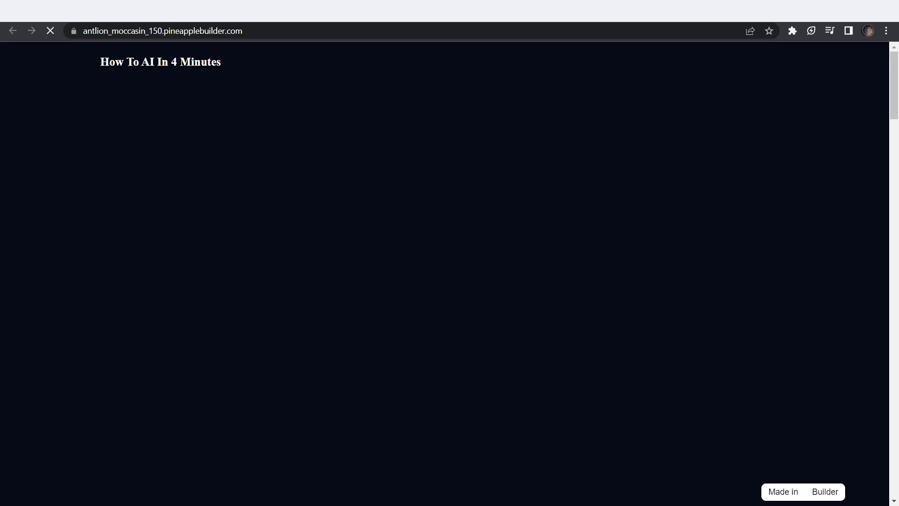
pyautogui.scroll(-20, 390, 240)
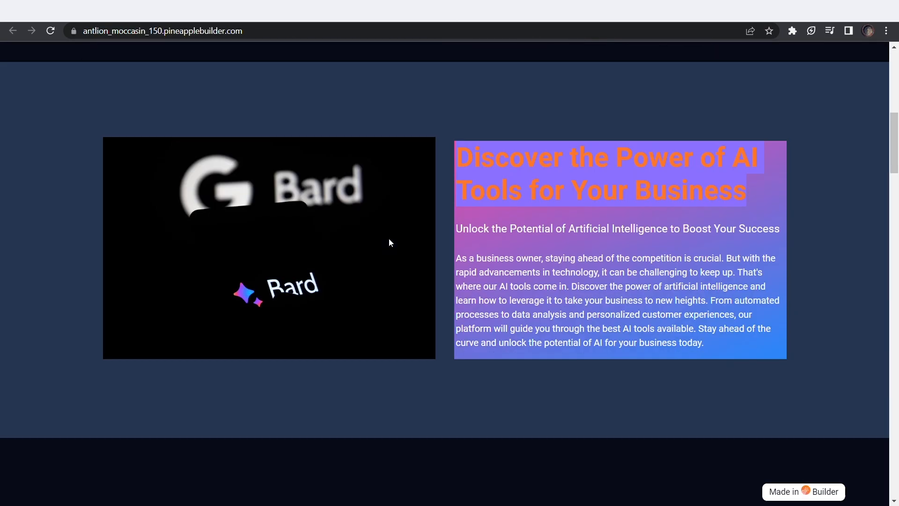
pyautogui.scroll(-20, 390, 241)
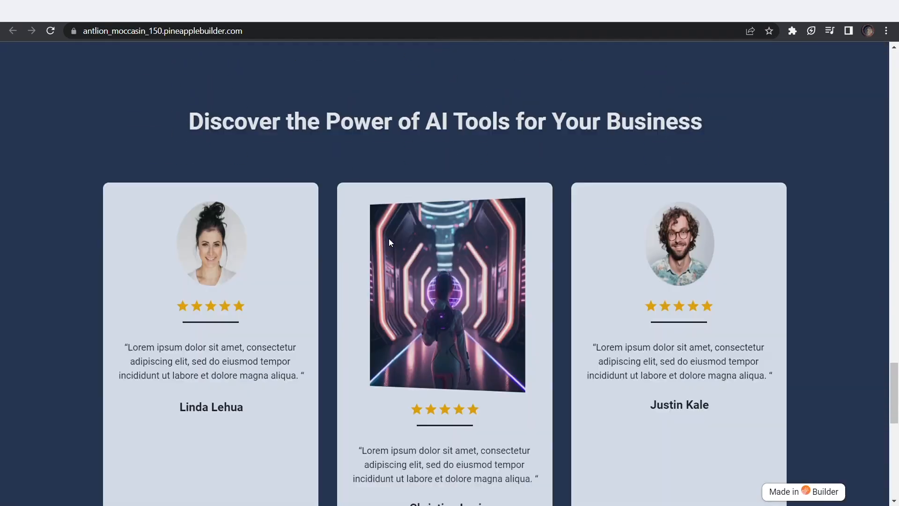
pyautogui.scroll(15, 389, 242)
pyautogui.scroll(20, 388, 237)
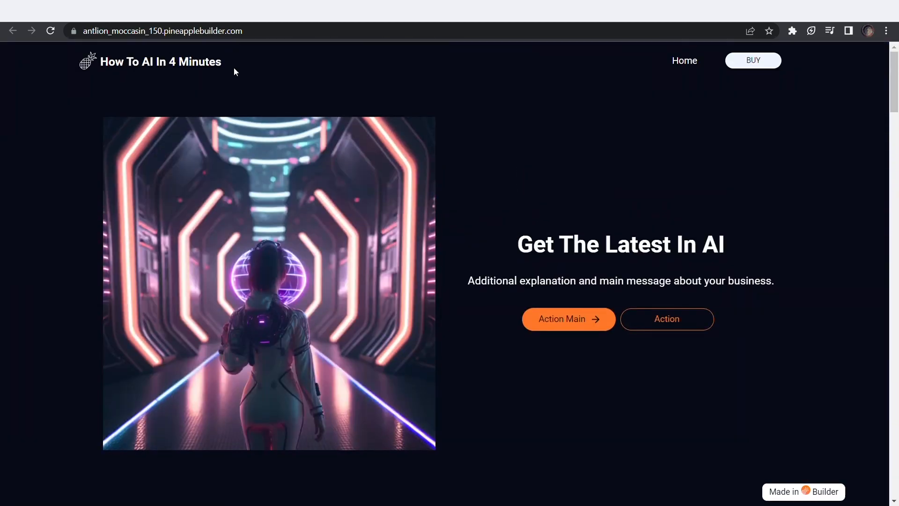